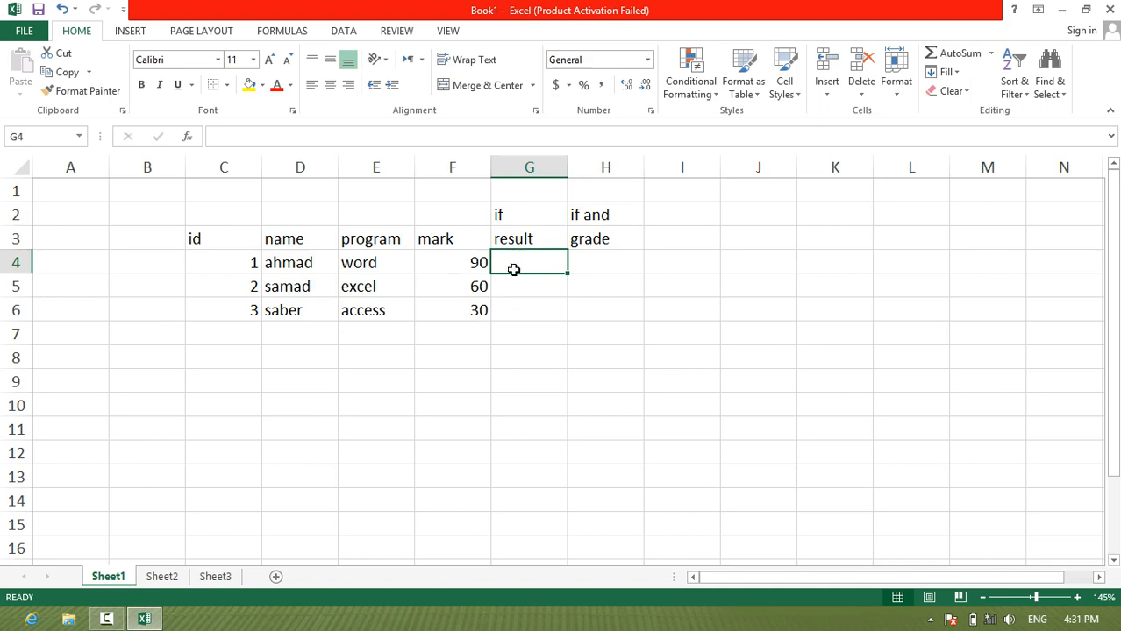
Step: Begin an IF formula in result cell G4 that tests whether the mark in F4 is >=50
{"action": "type", "text": "="}
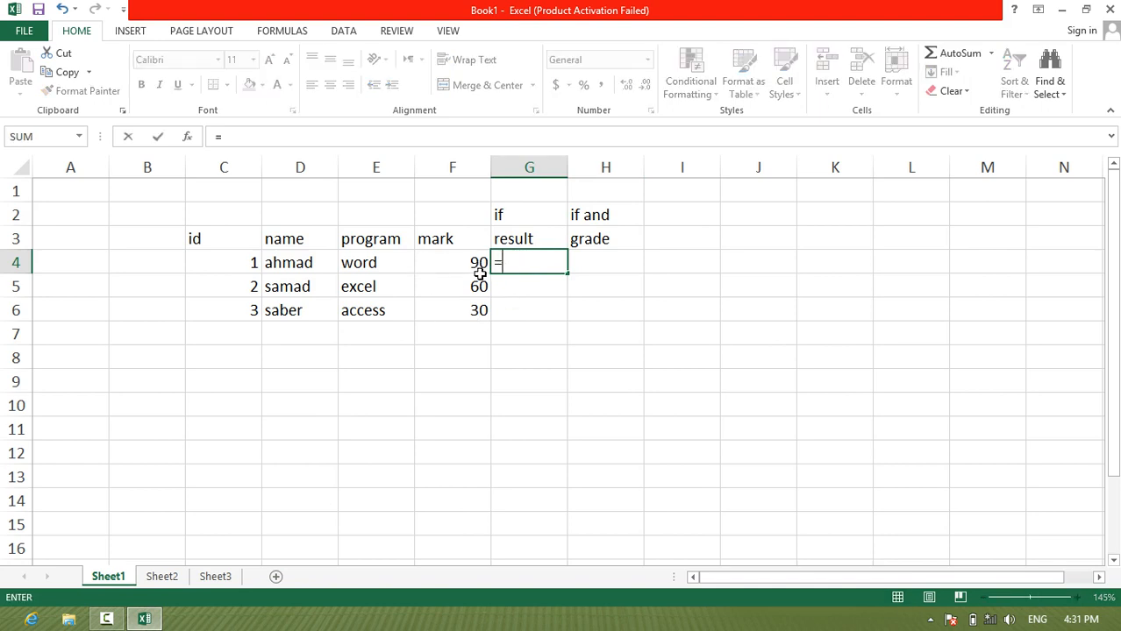
{"action": "type", "text": "if("}
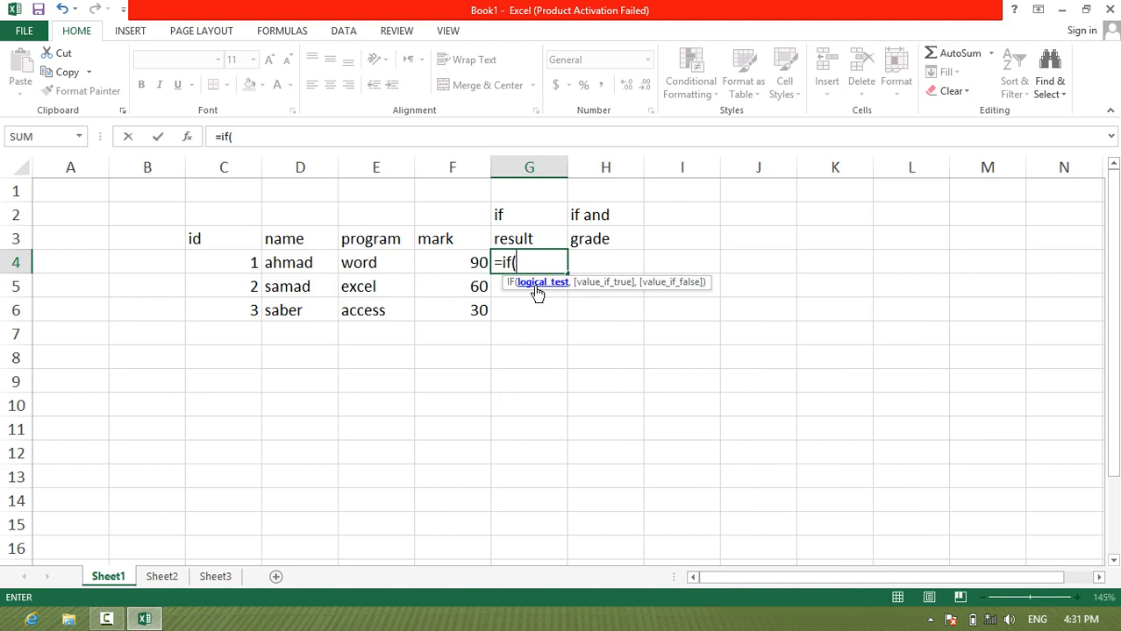
{"action": "left_click", "coordinate": [471, 265]}
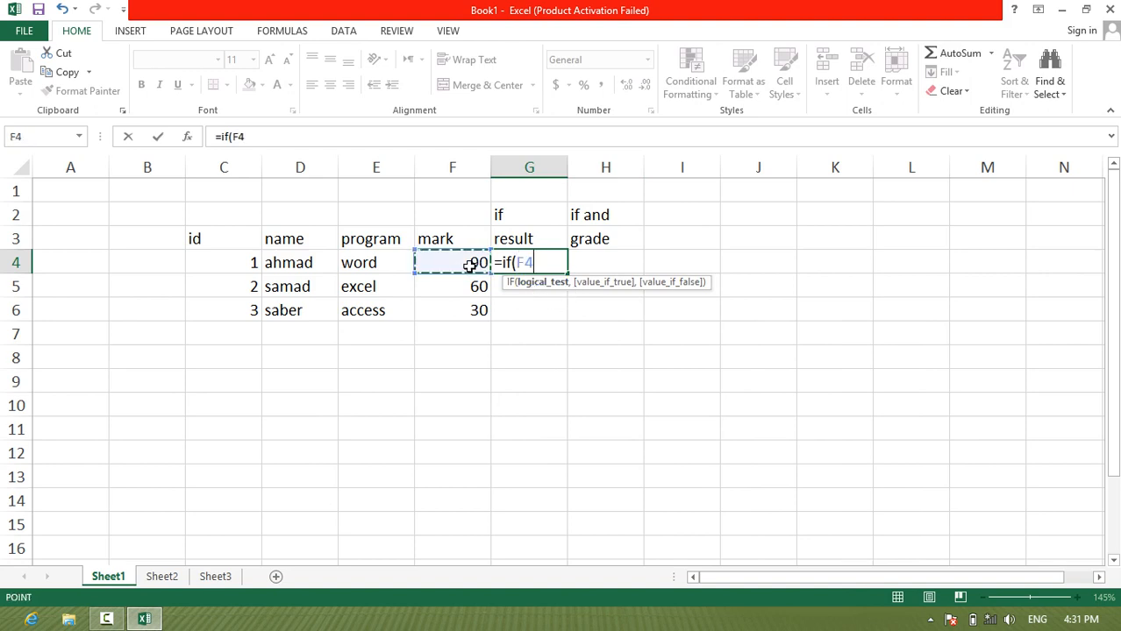
{"action": "type", "text": ">="}
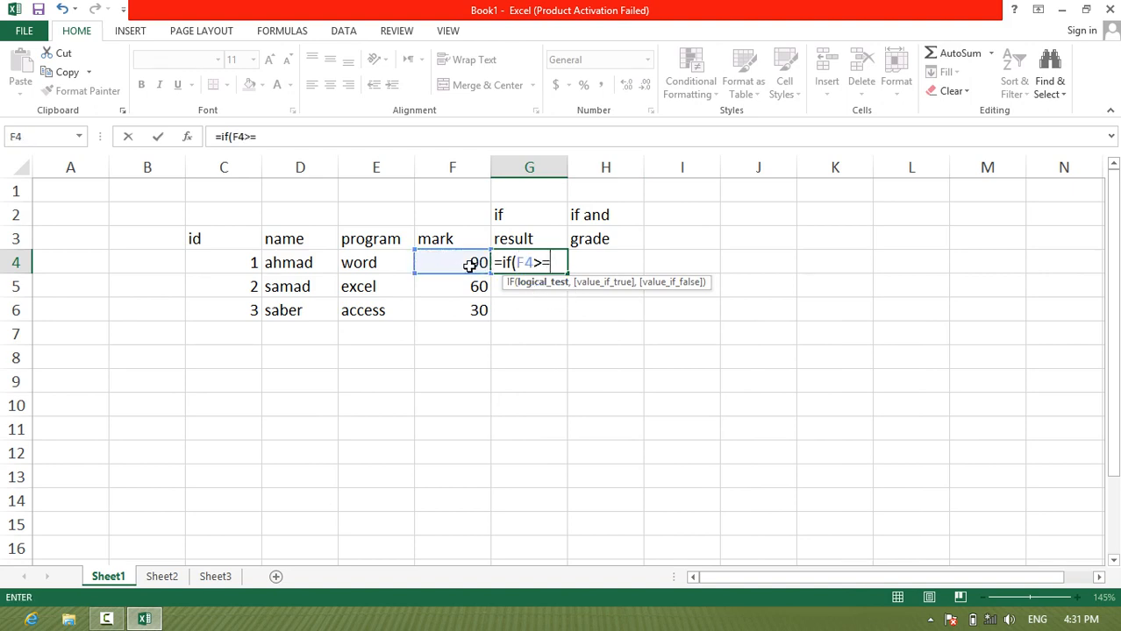
{"action": "type", "text": "50,"}
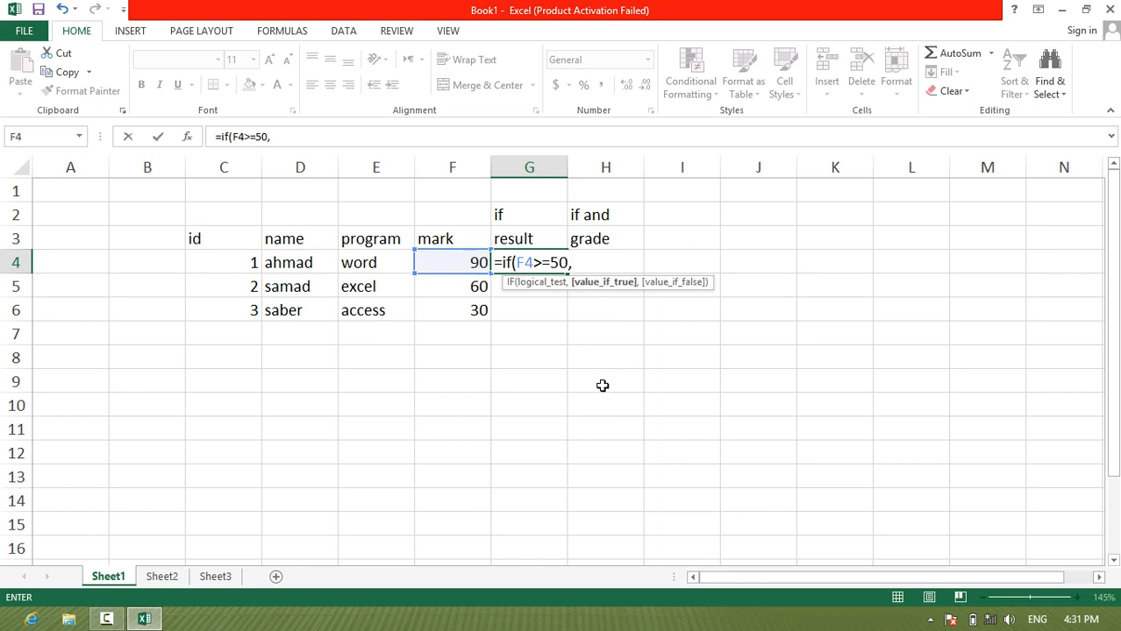
Step: Complete the G4 formula with "pass" as the true value and "fail" as the false value
{"action": "type", "text": "\"pass\","}
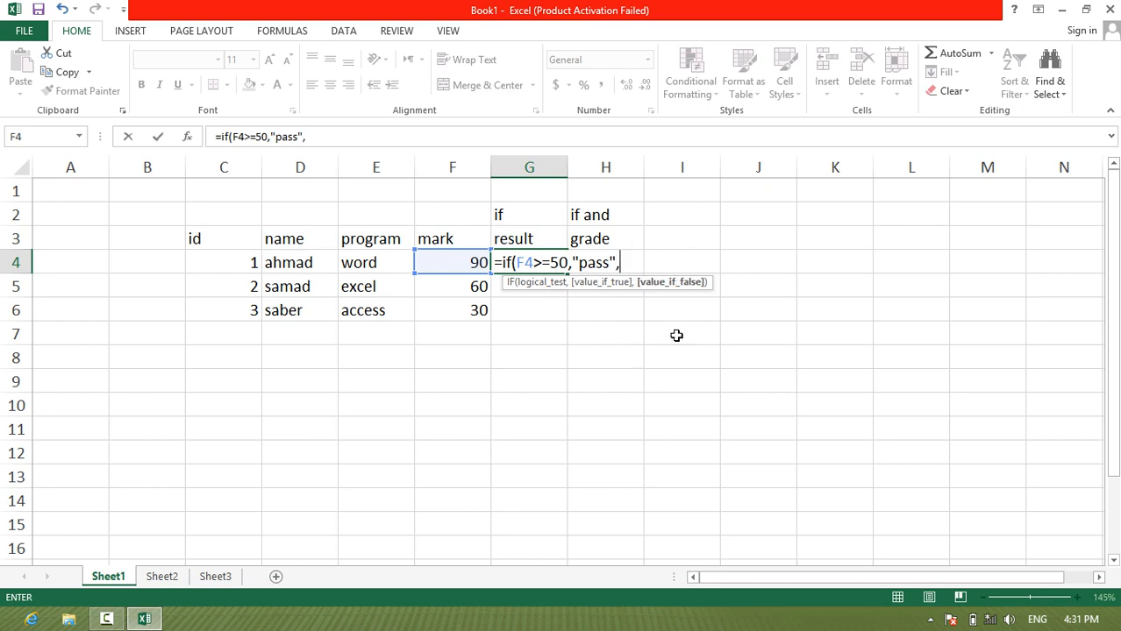
{"action": "type", "text": "\"fail"}
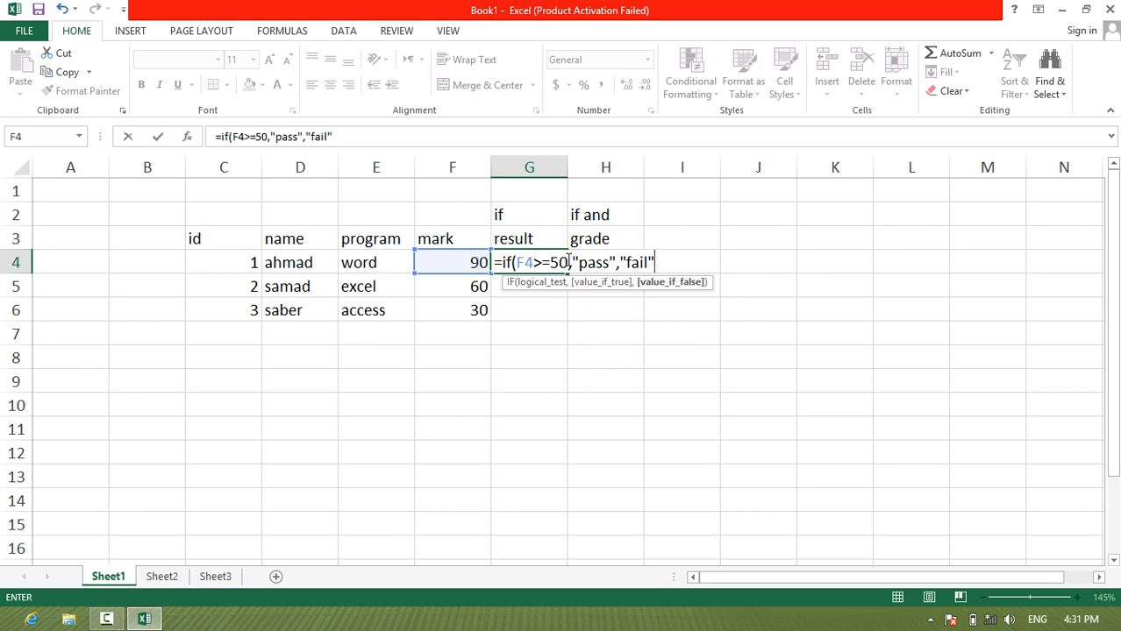
{"action": "left_click_drag", "start_coordinate": [569, 262], "coordinate": [554, 261]}
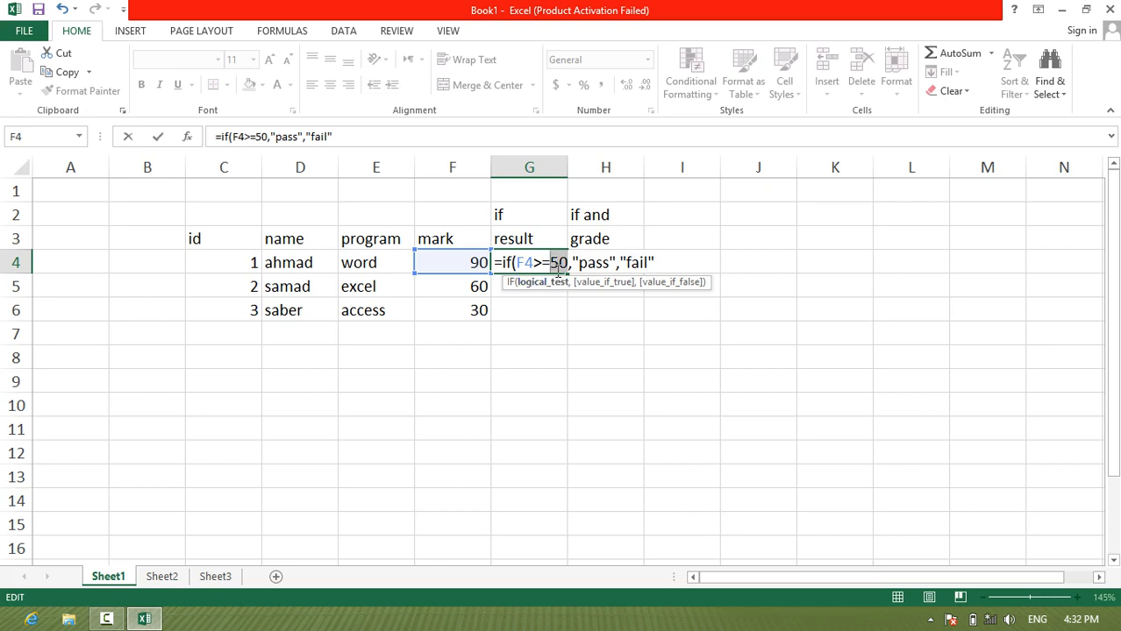
{"action": "left_click", "coordinate": [597, 265]}
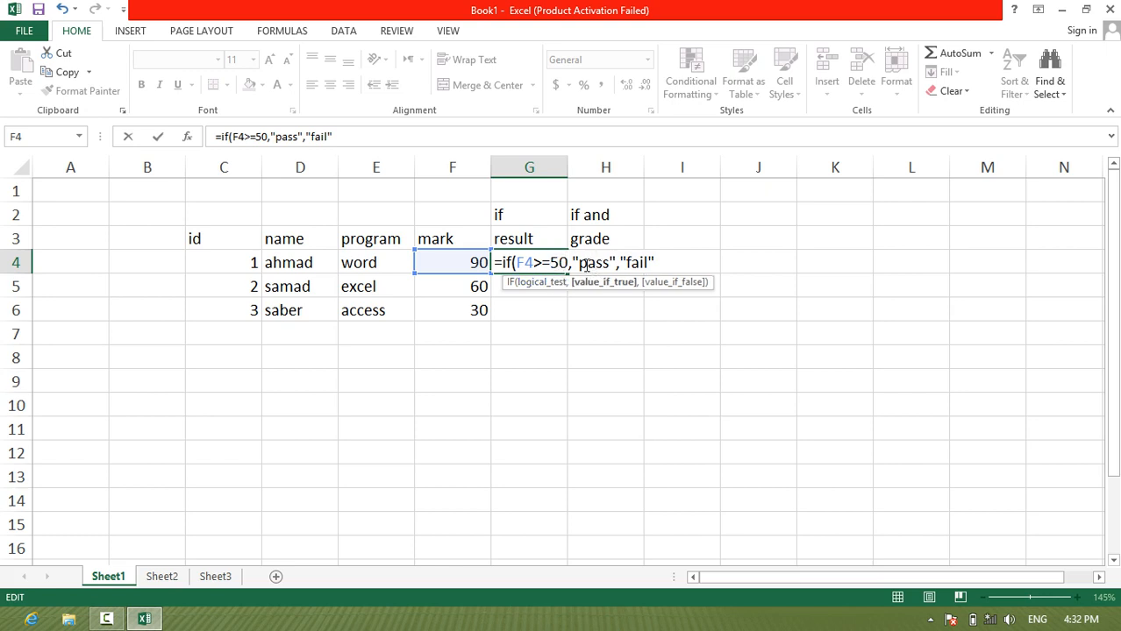
{"action": "left_click", "coordinate": [634, 264]}
{"action": "left_click", "coordinate": [603, 271]}
{"action": "left_click", "coordinate": [631, 266]}
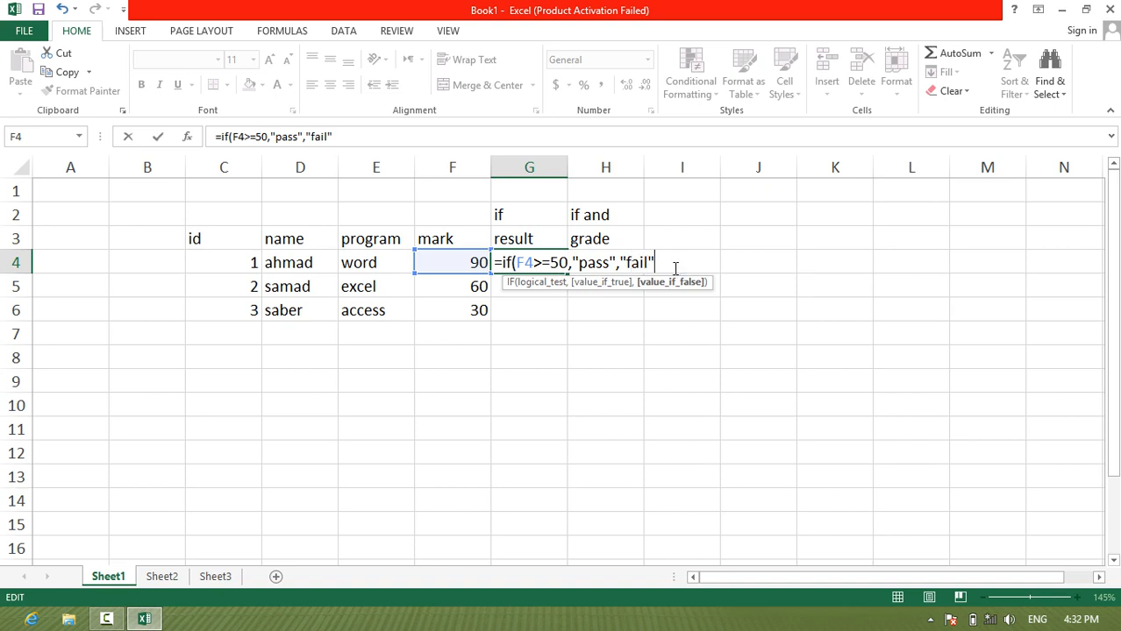
{"action": "type", "text": ")"}
{"action": "key", "text": "Return"}
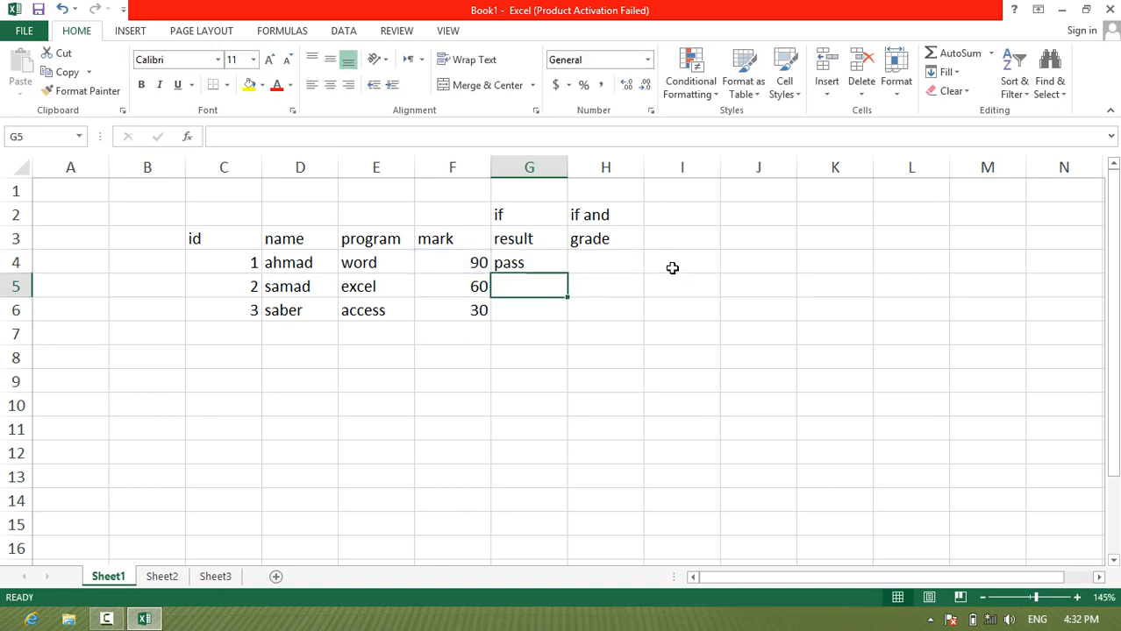
Step: Fill the result formula from G4 down through G6 and review the formula in G4
{"action": "left_click", "coordinate": [539, 264]}
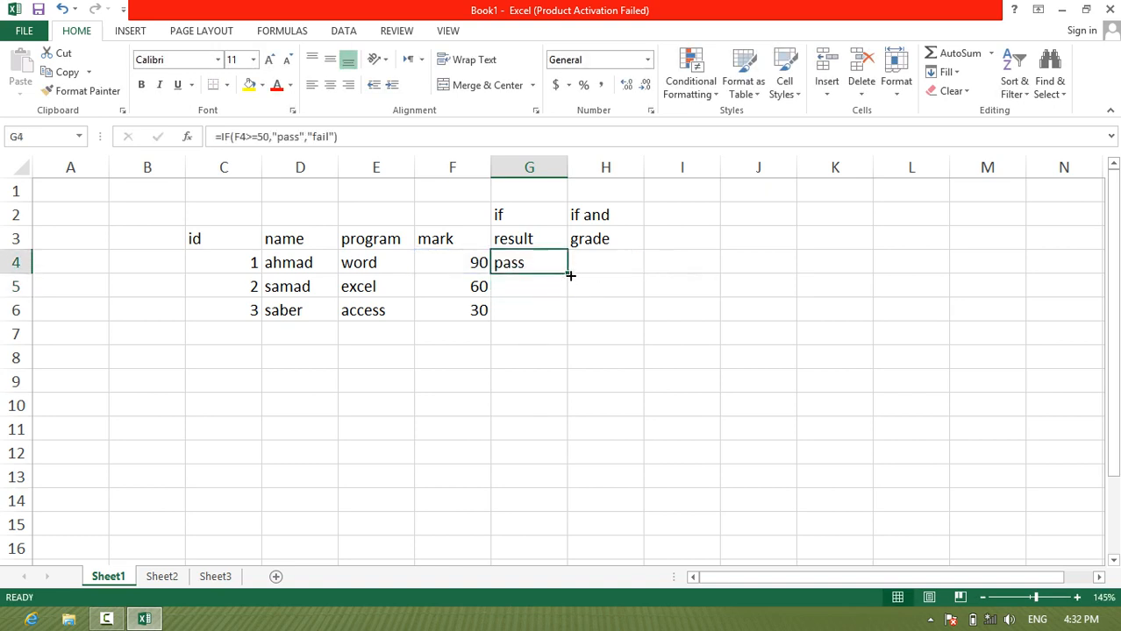
{"action": "left_click_drag", "start_coordinate": [570, 275], "coordinate": [570, 326]}
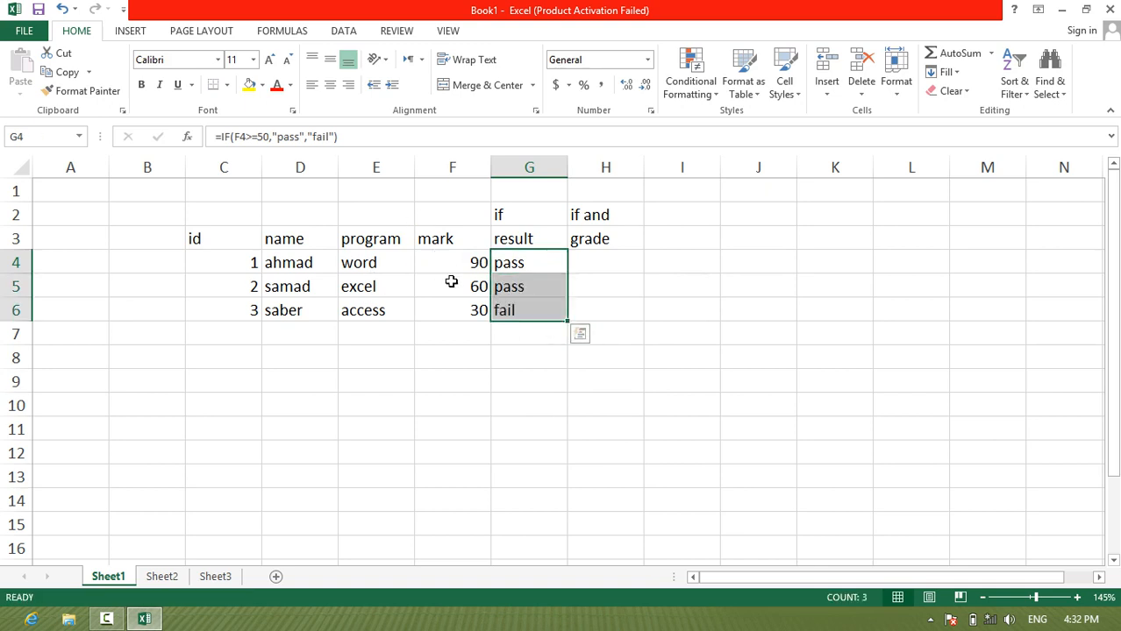
{"action": "double_click", "coordinate": [526, 263]}
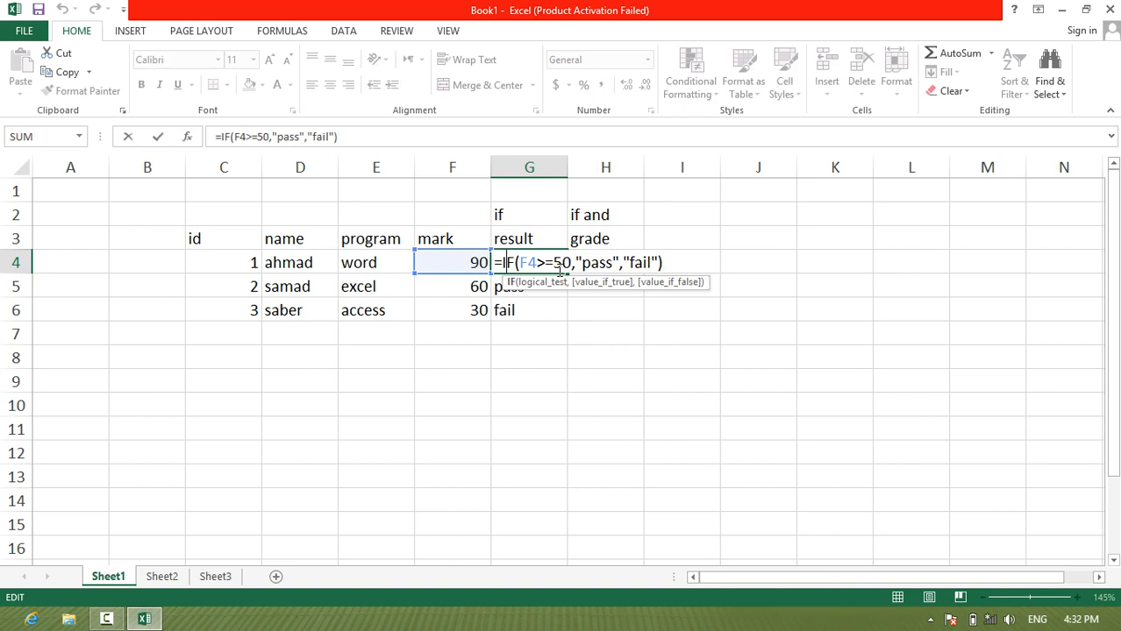
{"action": "key", "text": "Return"}
Step: On Sheet2, enter the ids 1 and 2 in C4 and C5
{"action": "left_click", "coordinate": [158, 582]}
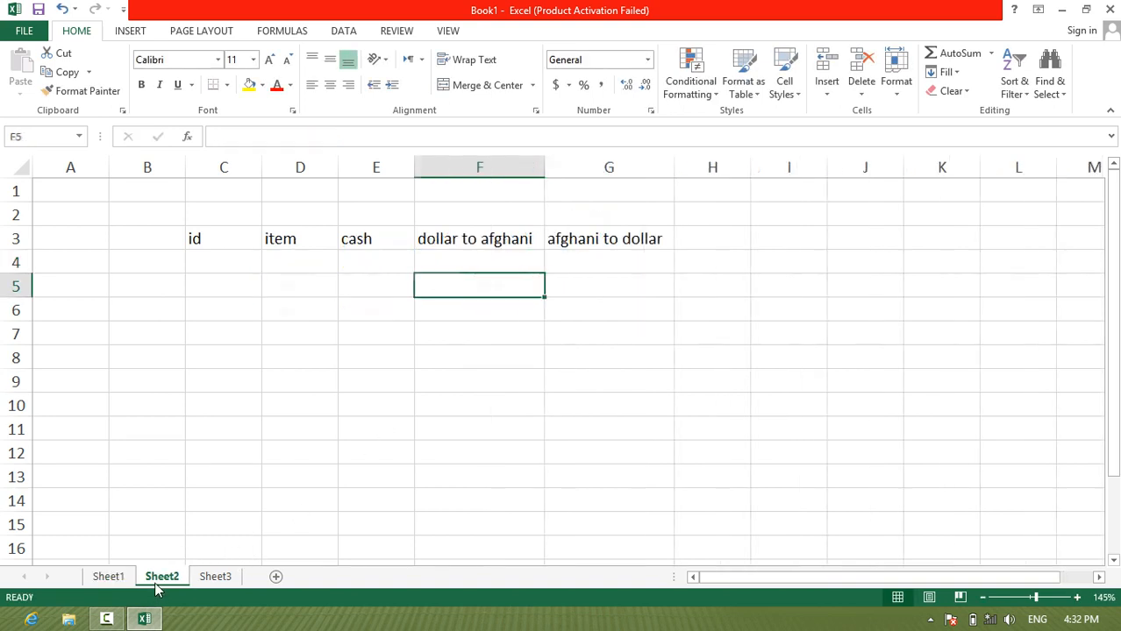
{"action": "left_click", "coordinate": [228, 259]}
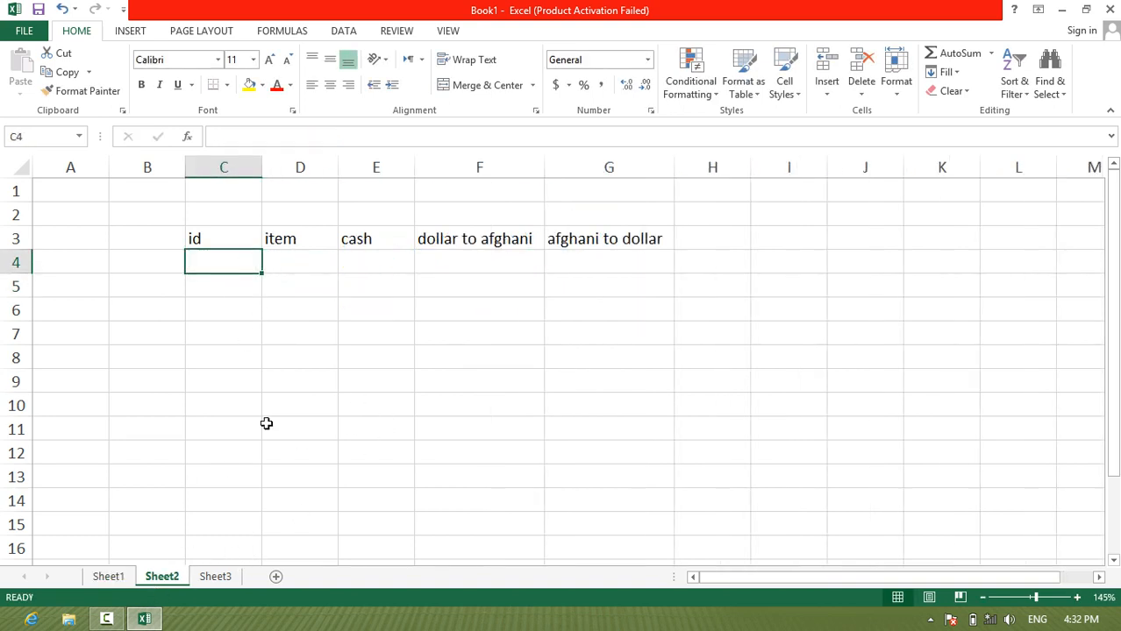
{"action": "type", "text": "1"}
{"action": "key", "text": "Return"}
{"action": "type", "text": "2"}
{"action": "key", "text": "Return"}
Step: Enter the items "afghani" in D4 and "dollar" in D5
{"action": "key", "text": "Up"}
{"action": "key", "text": "Up"}
{"action": "key", "text": "Right"}
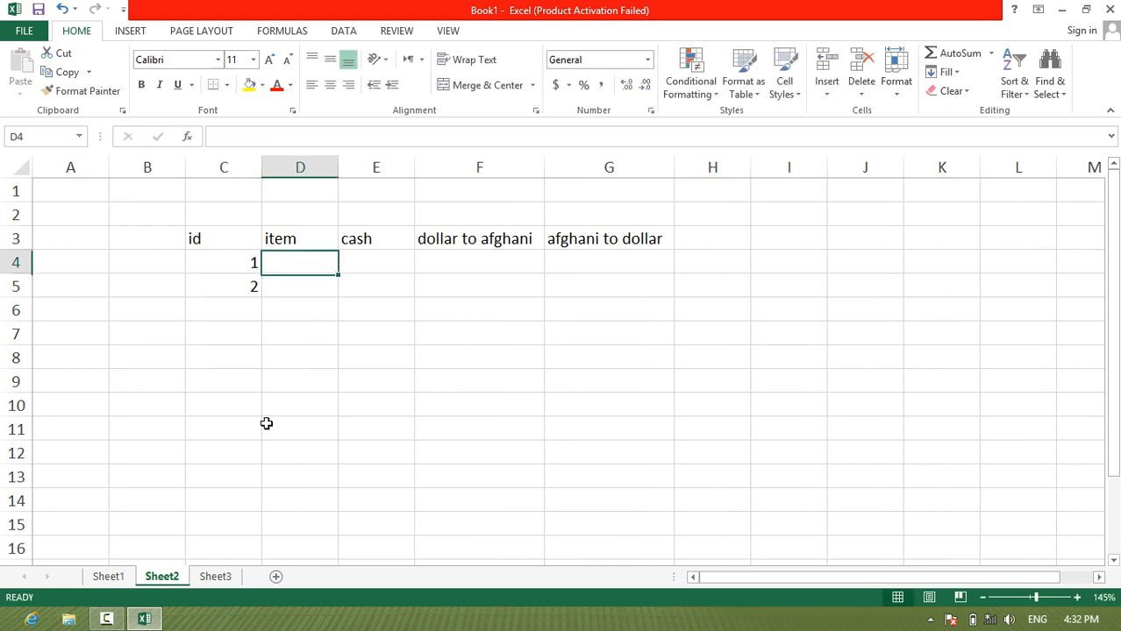
{"action": "type", "text": "afg"}
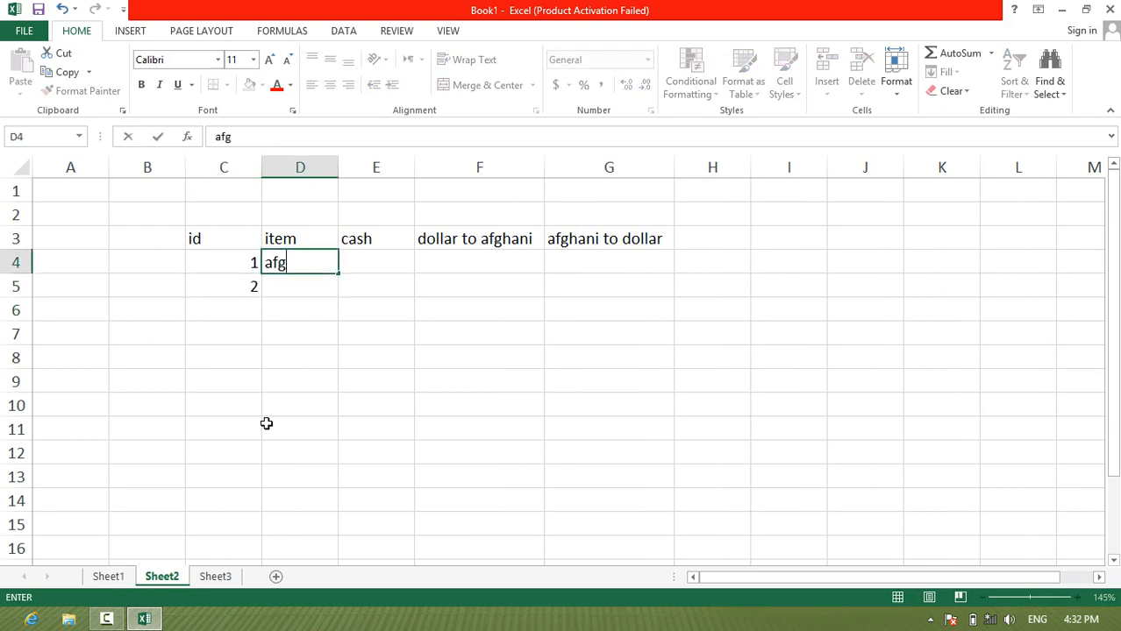
{"action": "type", "text": "hani"}
{"action": "key", "text": "Return"}
{"action": "type", "text": "dollar"}
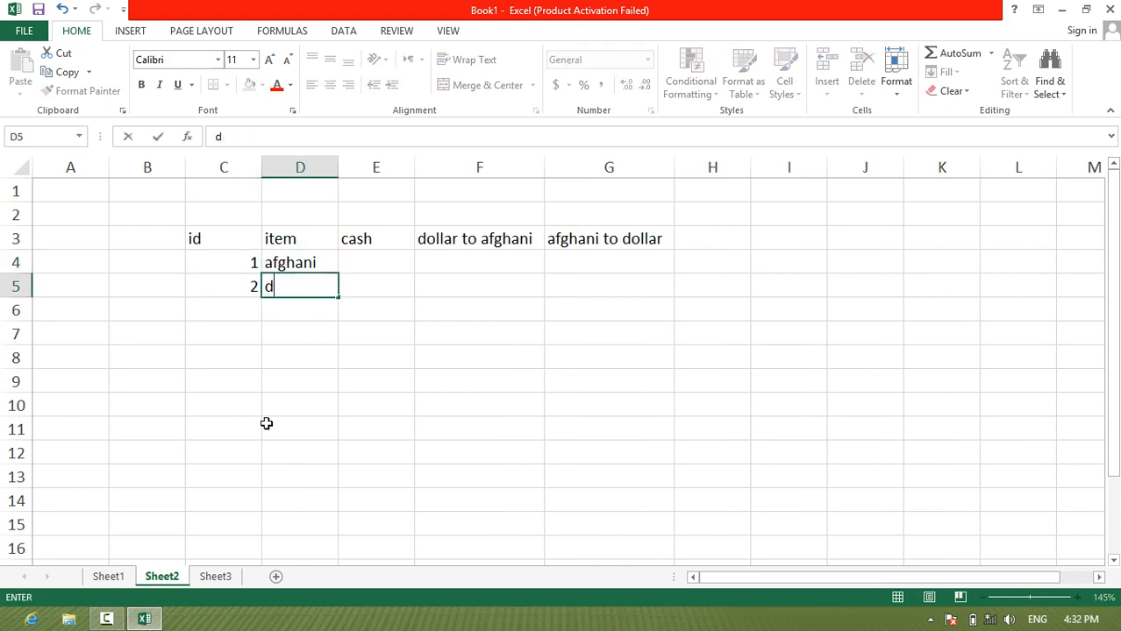
{"action": "key", "text": "Return"}
Step: Enter the cash amounts 40000 in E4 for afghani and 500 in E5 for dollar
{"action": "key", "text": "Up"}
{"action": "key", "text": "Right"}
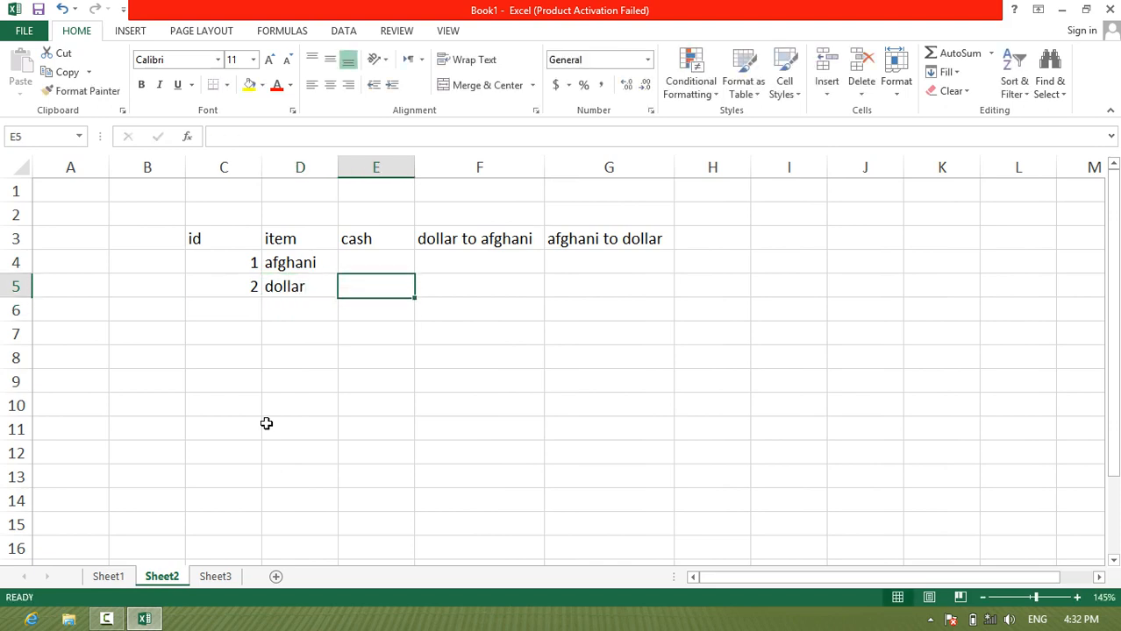
{"action": "key", "text": "Up"}
{"action": "type", "text": "4000"}
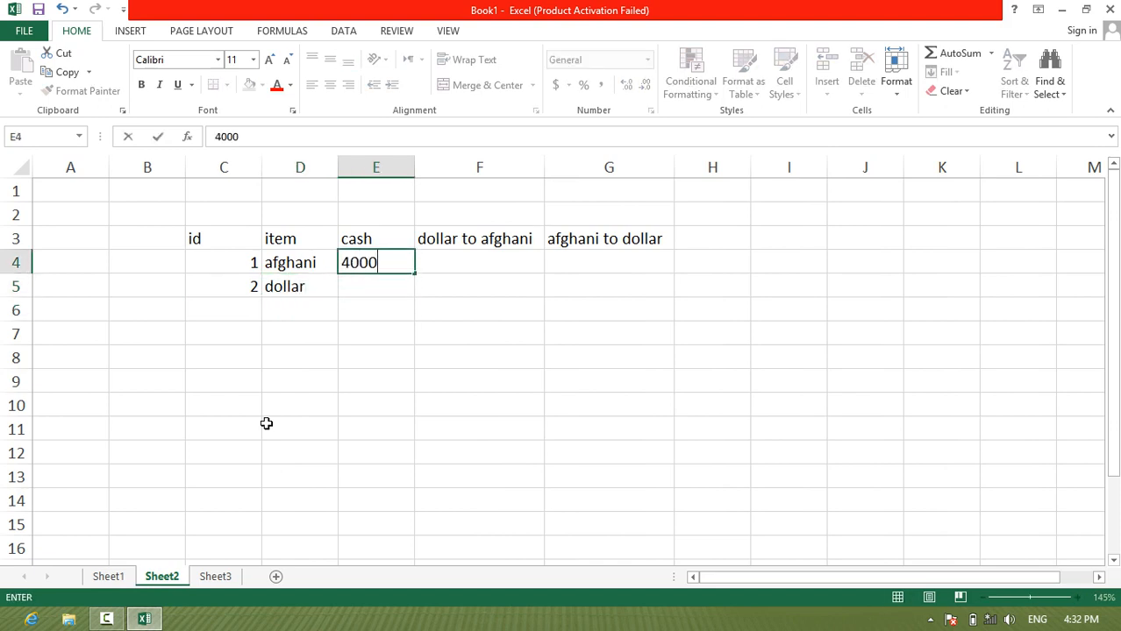
{"action": "type", "text": "0"}
{"action": "key", "text": "Return"}
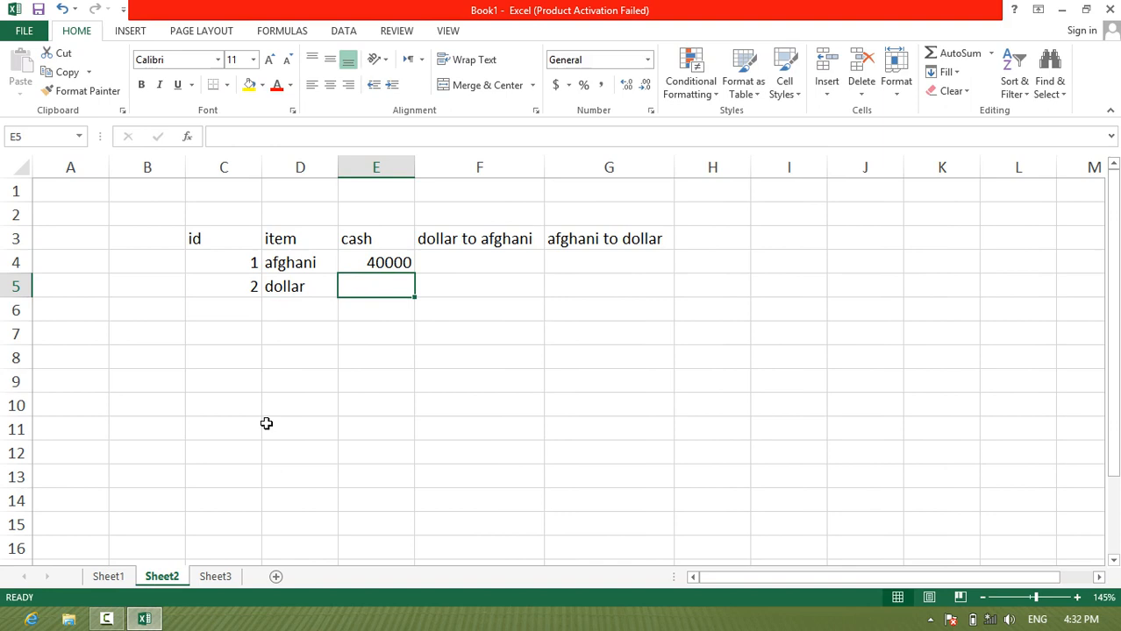
{"action": "type", "text": "500"}
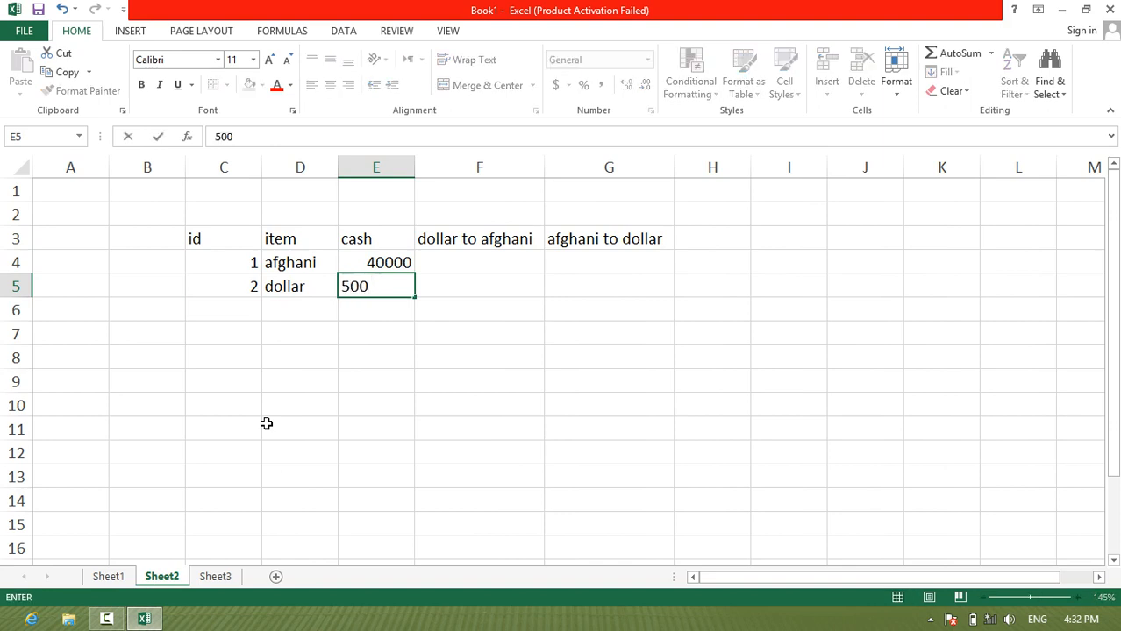
{"action": "key", "text": "Tab"}
Step: Begin an IF formula in F4, under dollar to afghani, that compares item cell D4 with a text value
{"action": "key", "text": "Up"}
{"action": "key", "text": "Up"}
{"action": "key", "text": "Down"}
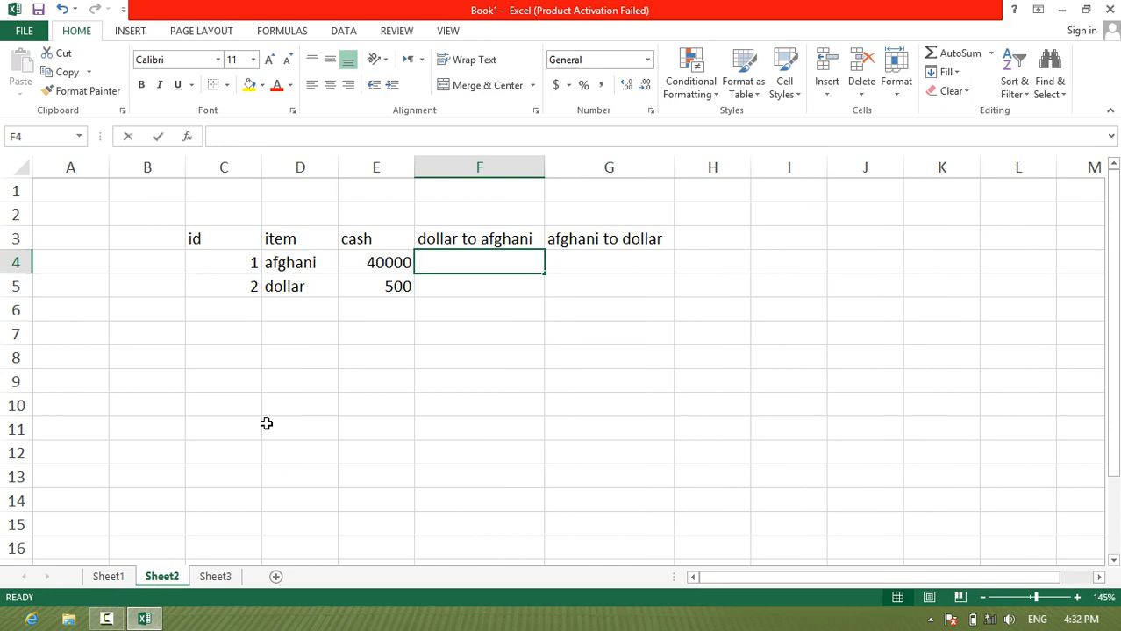
{"action": "type", "text": "=if("}
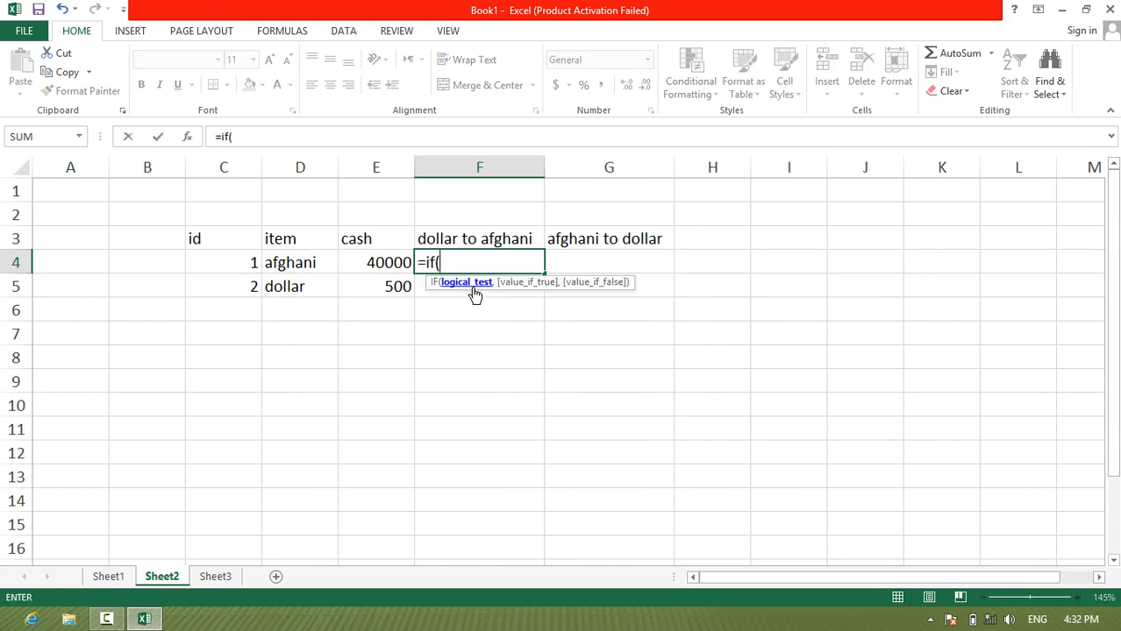
{"action": "left_click", "coordinate": [300, 263]}
{"action": "type", "text": "=\""}
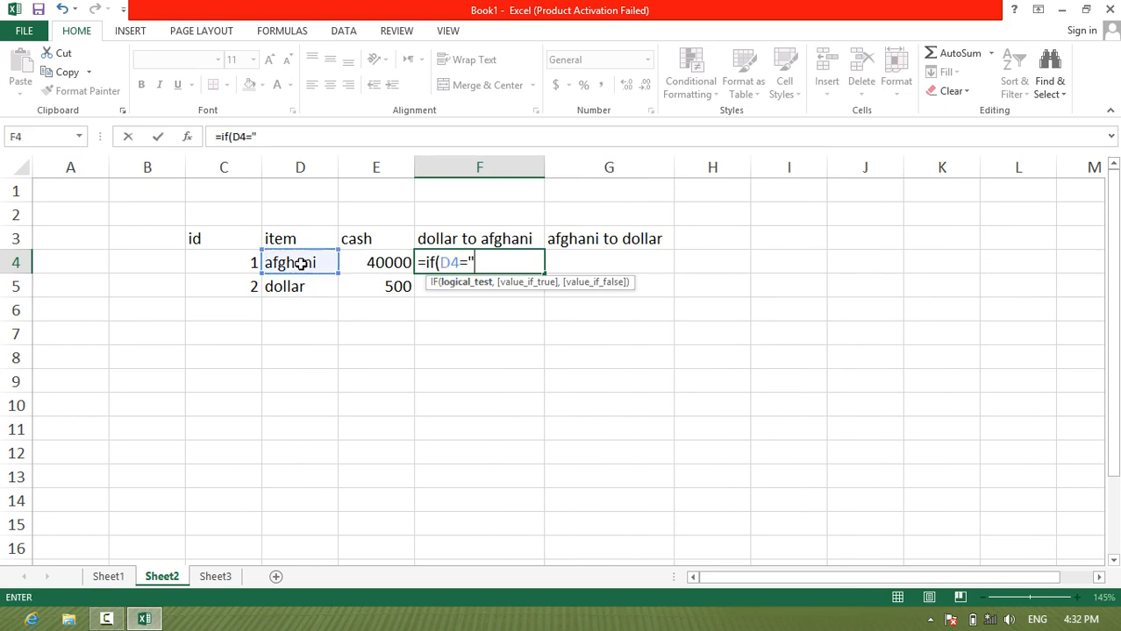
{"action": "type", "text": "afghani"}
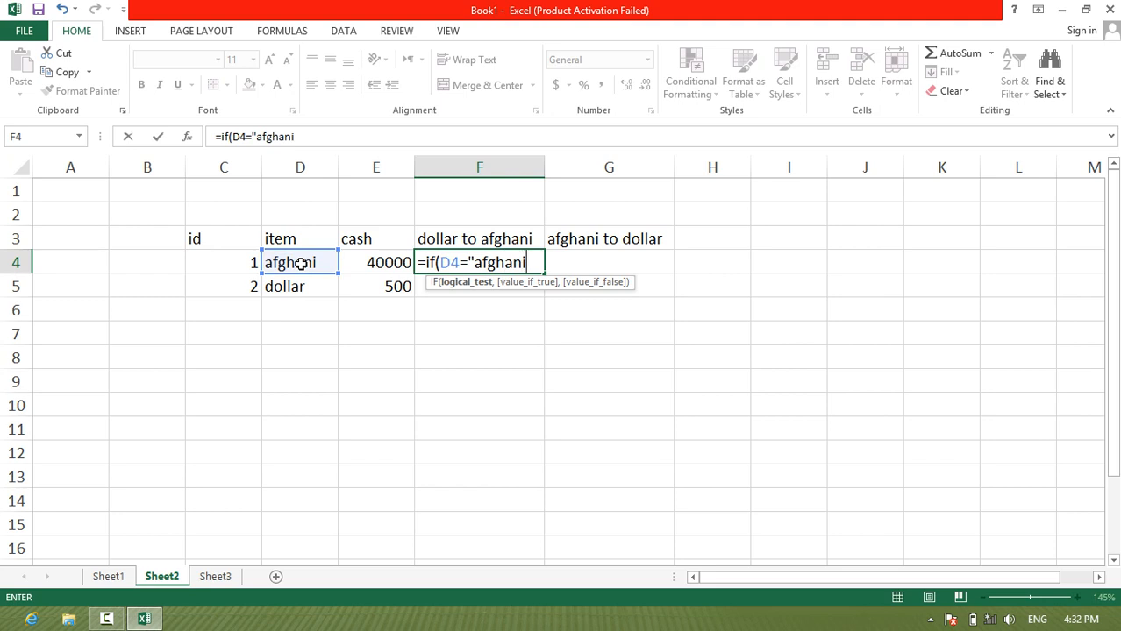
{"action": "key", "text": "BackSpace"}
{"action": "key", "text": "BackSpace"}
{"action": "key", "text": "BackSpace"}
{"action": "key", "text": "BackSpace"}
{"action": "key", "text": "BackSpace"}
{"action": "key", "text": "BackSpace"}
{"action": "key", "text": "BackSpace"}
Step: Complete the logical test in F4 so that D4 is compared with "dollar"
{"action": "type", "text": "d"}
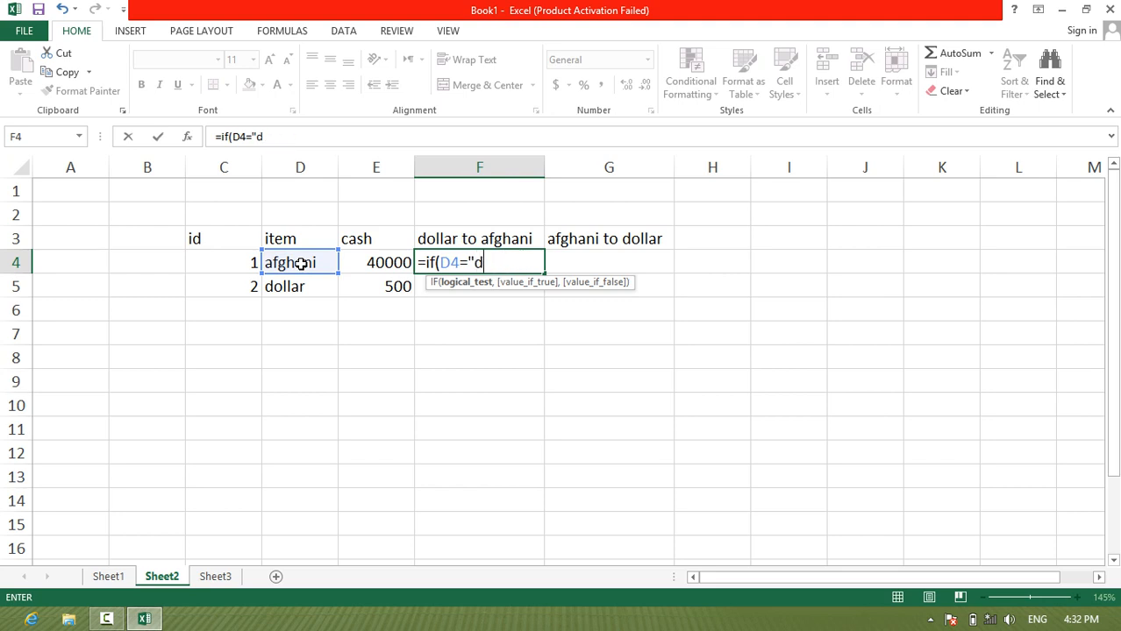
{"action": "type", "text": "ollar\","}
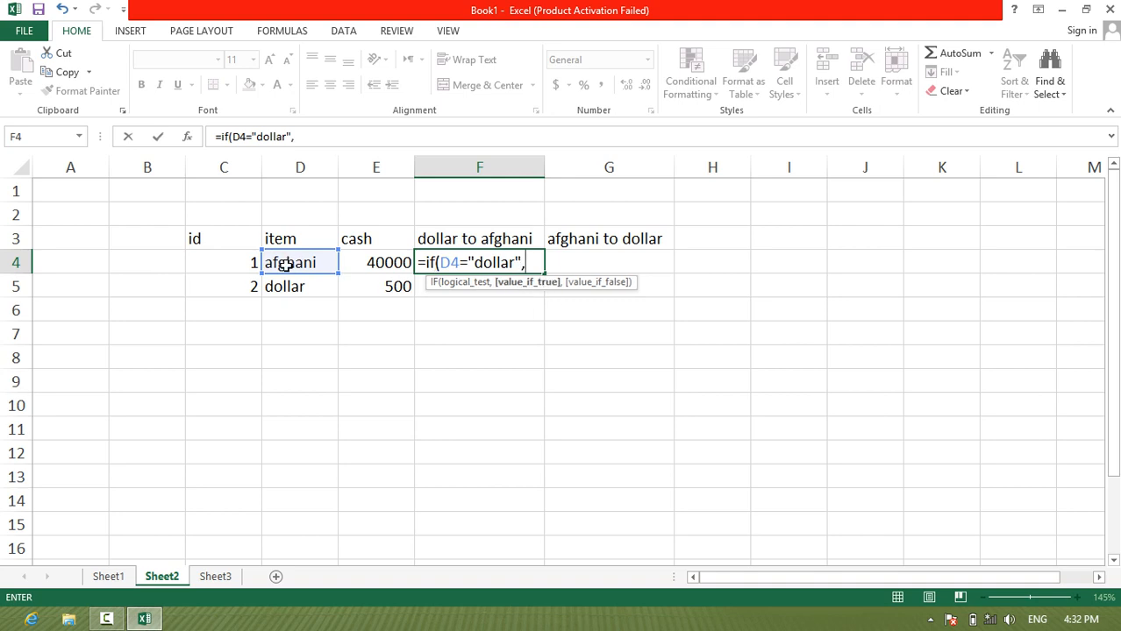
Step: Finish the F4 formula with E4*80 as the true value and "not dollar" as the false value
{"action": "left_click", "coordinate": [389, 265]}
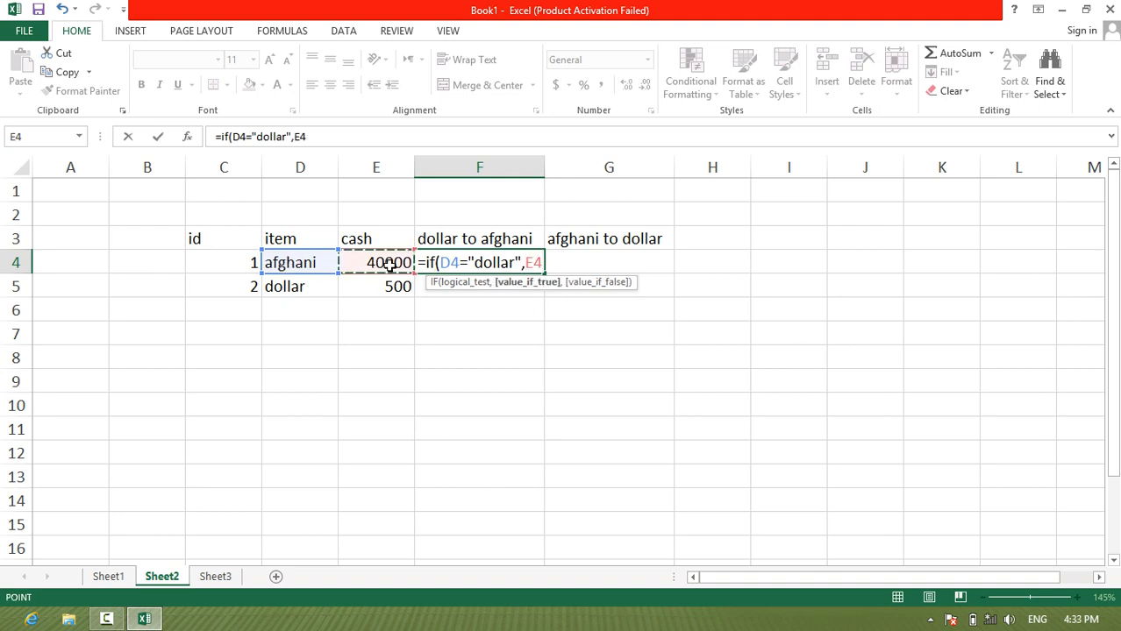
{"action": "type", "text": "*"}
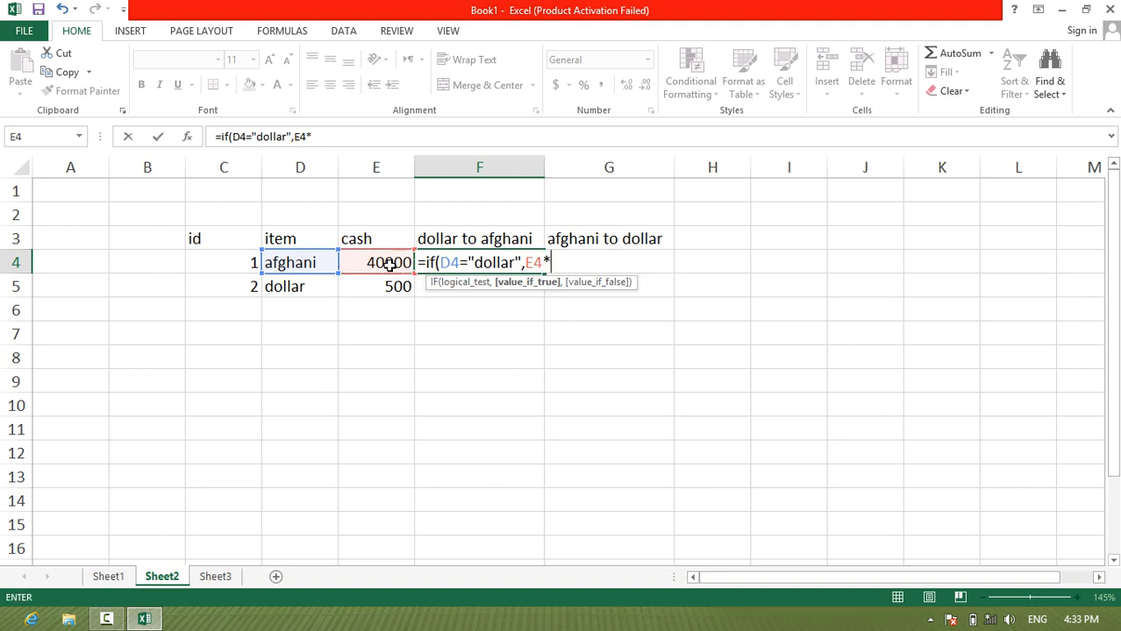
{"action": "type", "text": "80,"}
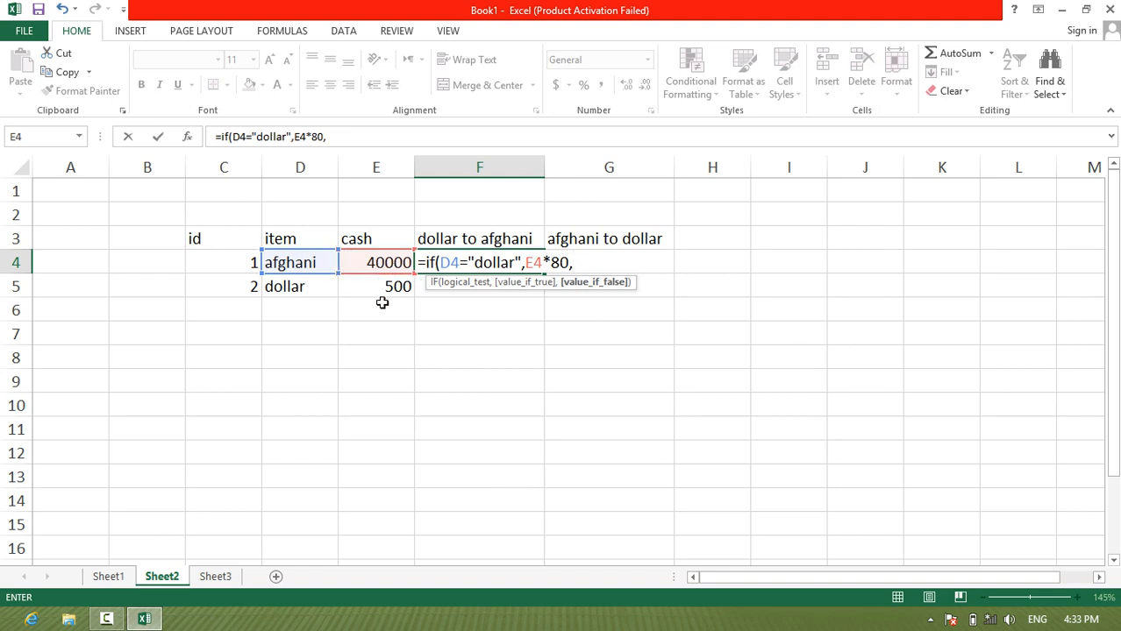
{"action": "type", "text": "\"not dollar"}
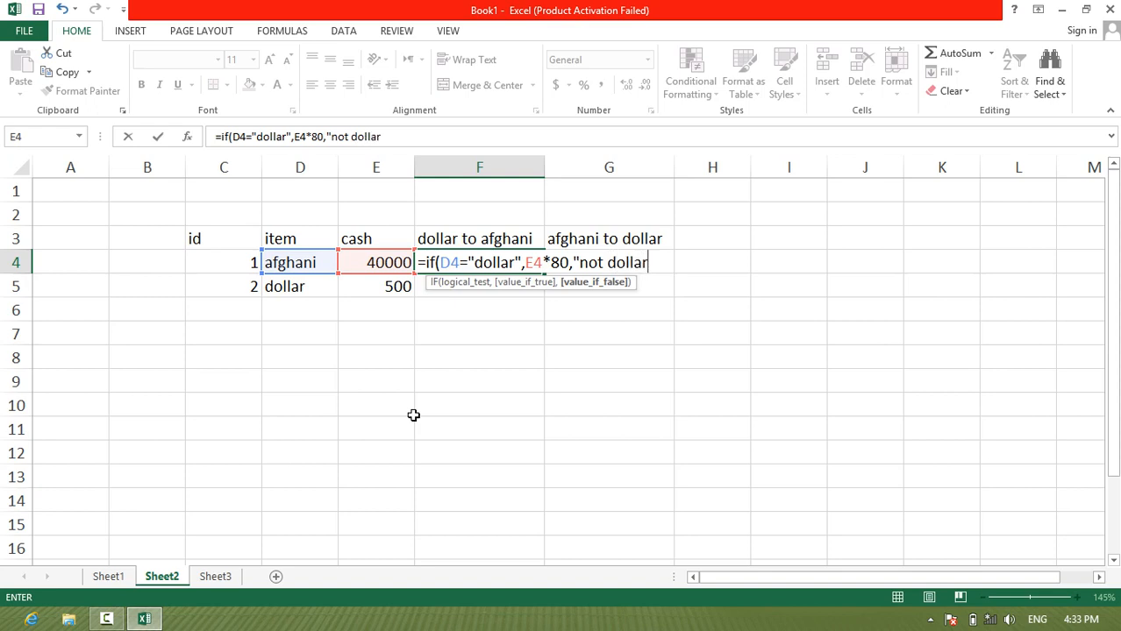
{"action": "type", "text": "\")"}
{"action": "key", "text": "Return"}
Step: Fill the dollar to afghani formula from F4 down to F5
{"action": "left_click", "coordinate": [488, 268]}
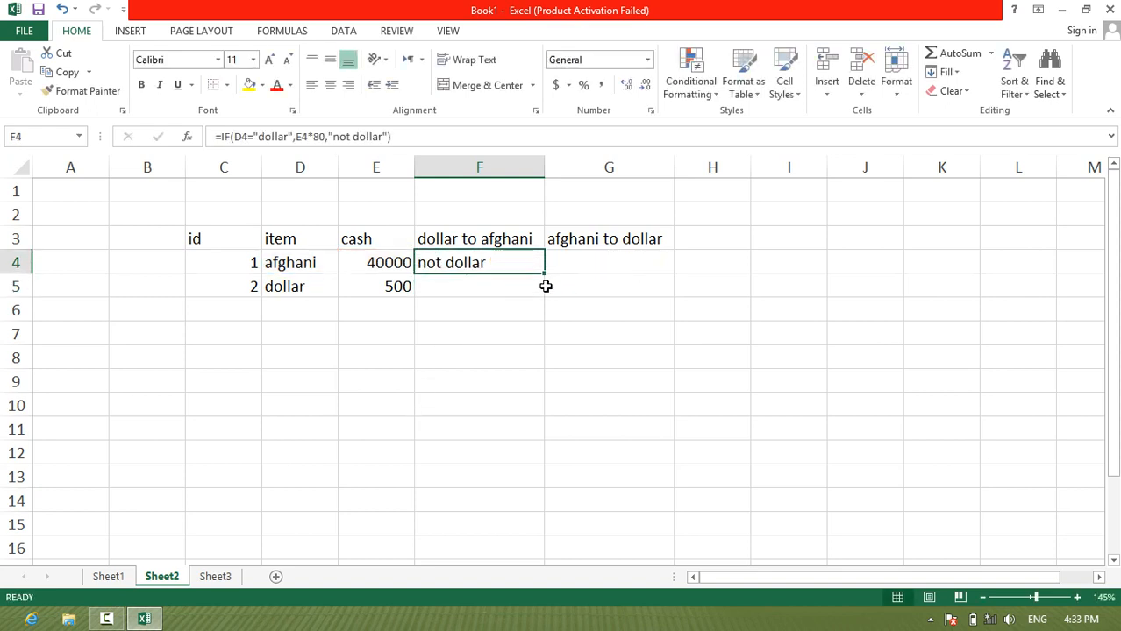
{"action": "left_click_drag", "start_coordinate": [544, 274], "coordinate": [544, 289]}
{"action": "left_click", "coordinate": [589, 247]}
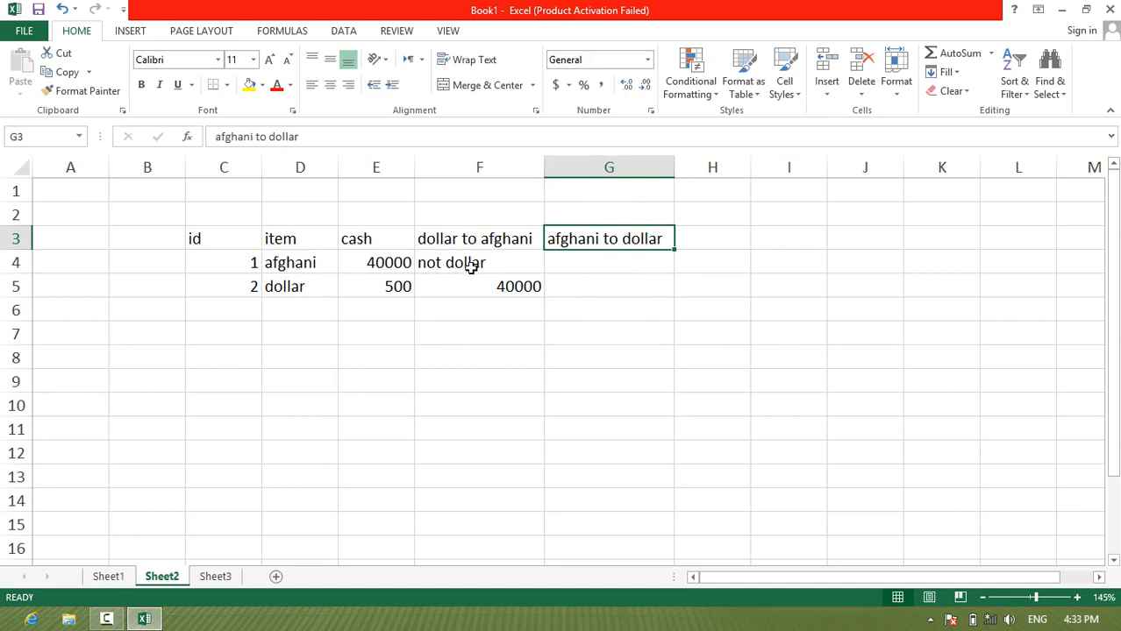
Step: Replace the false value in the F4 formula with empty text and fill the formula down to F5
{"action": "double_click", "coordinate": [497, 264]}
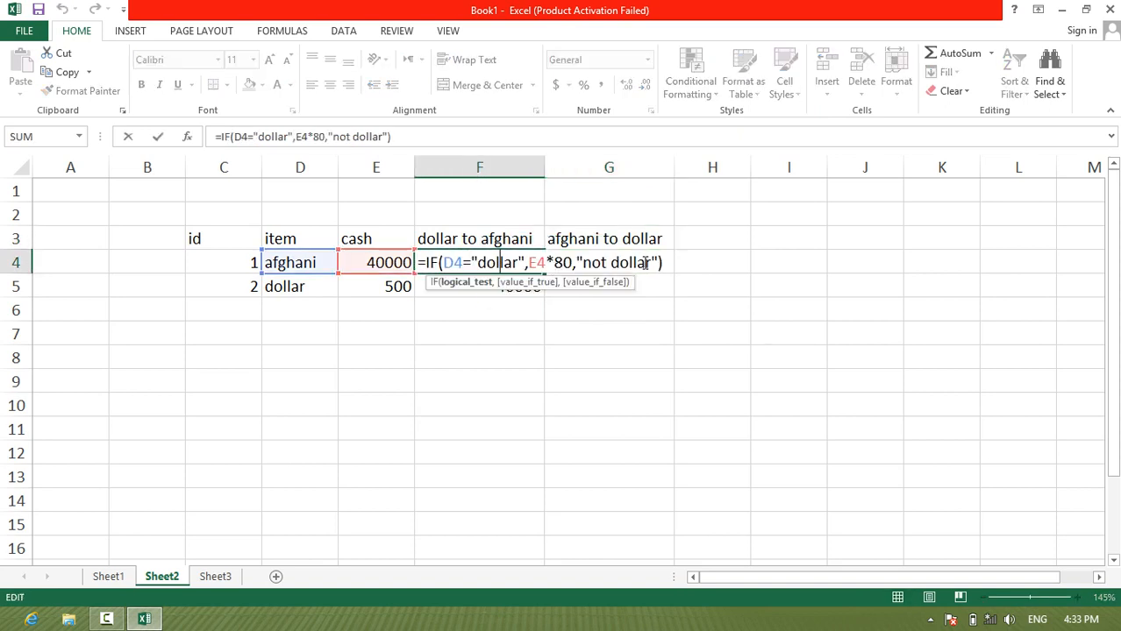
{"action": "left_click_drag", "start_coordinate": [658, 263], "coordinate": [582, 263]}
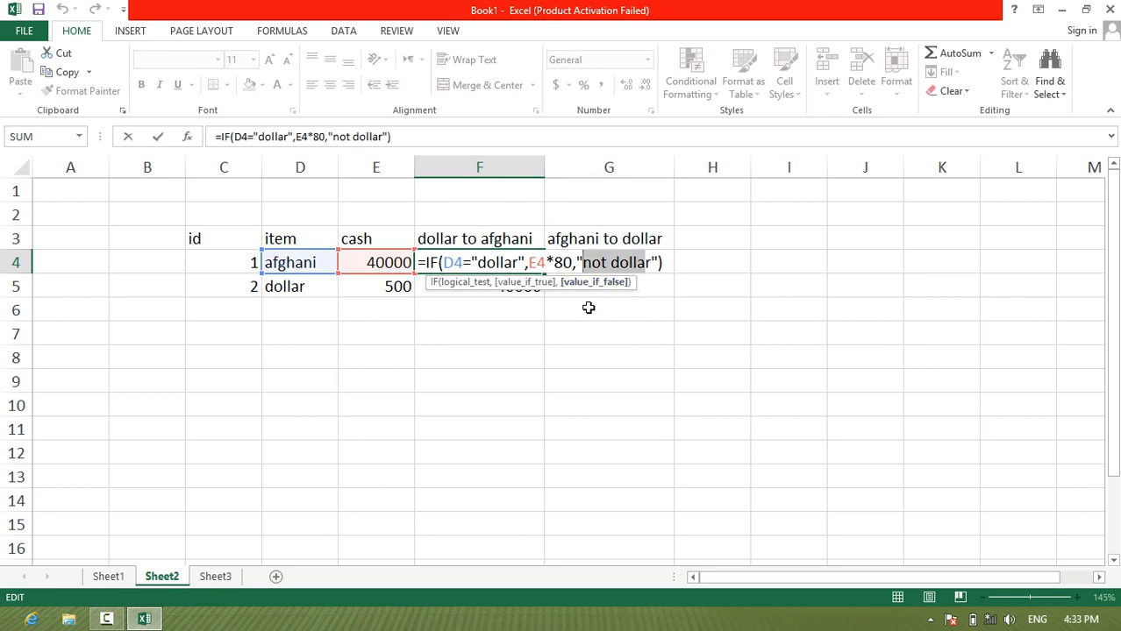
{"action": "type", "text": "r"}
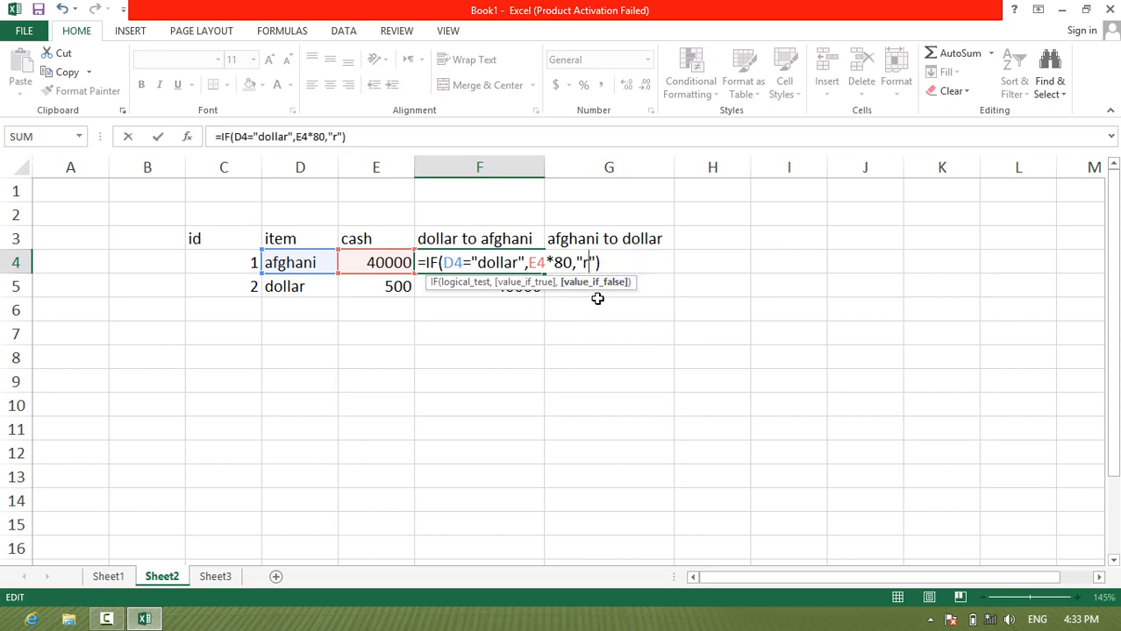
{"action": "key", "text": "BackSpace"}
{"action": "key", "text": "Return"}
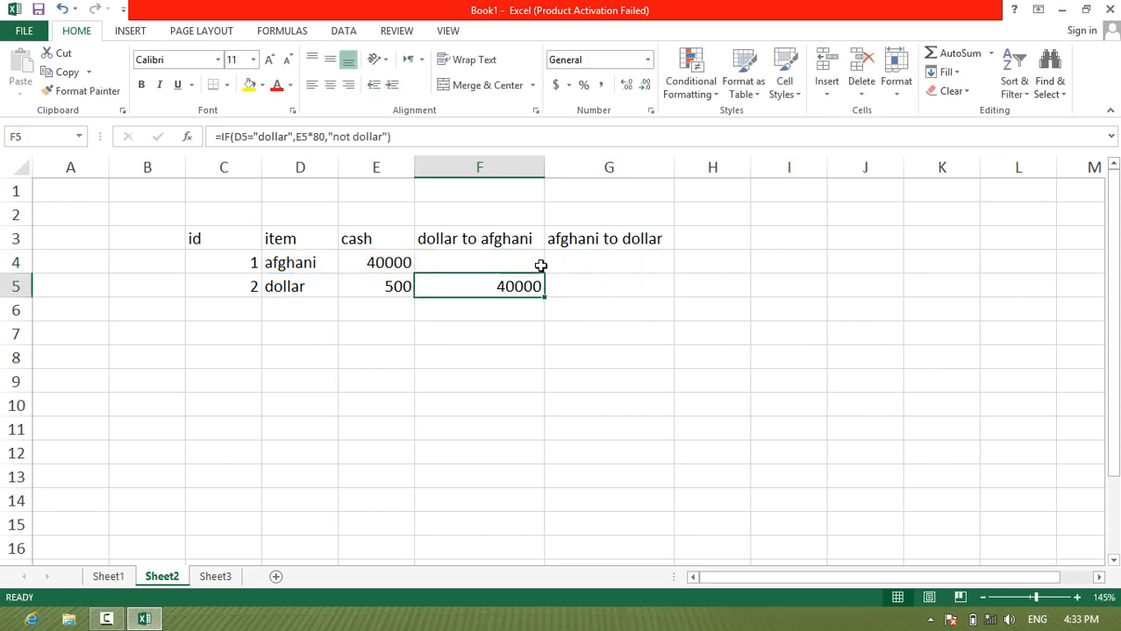
{"action": "left_click", "coordinate": [535, 268]}
{"action": "left_click_drag", "start_coordinate": [544, 273], "coordinate": [541, 290]}
Step: Begin an IF formula in G4, under afghani to dollar, that tests whether D4 equals "afghani"
{"action": "left_click", "coordinate": [587, 257]}
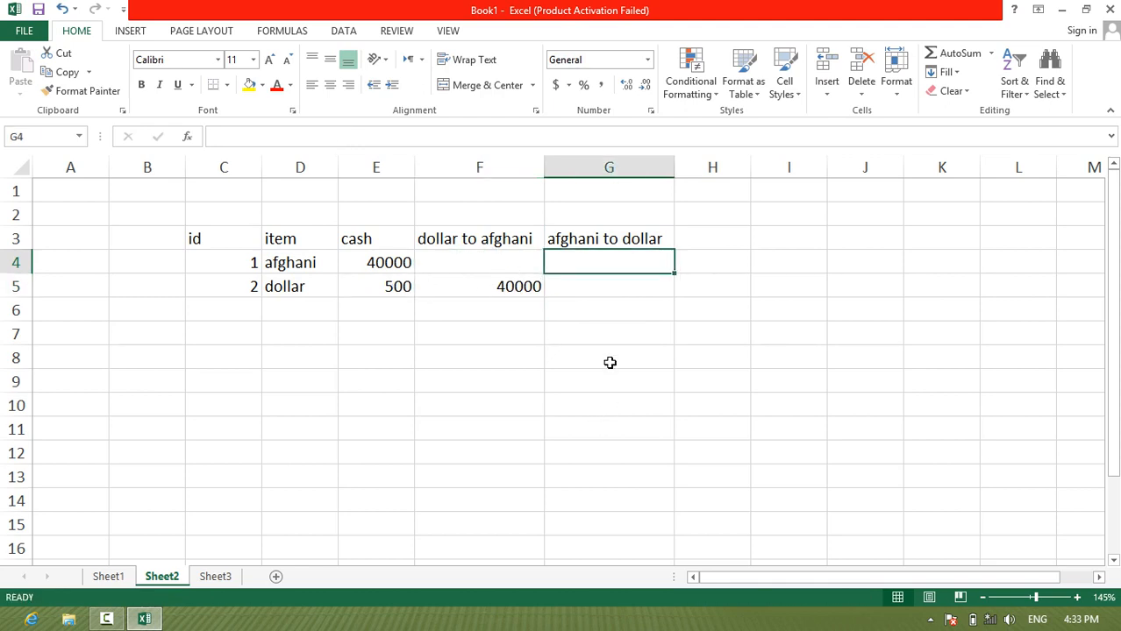
{"action": "type", "text": "=if("}
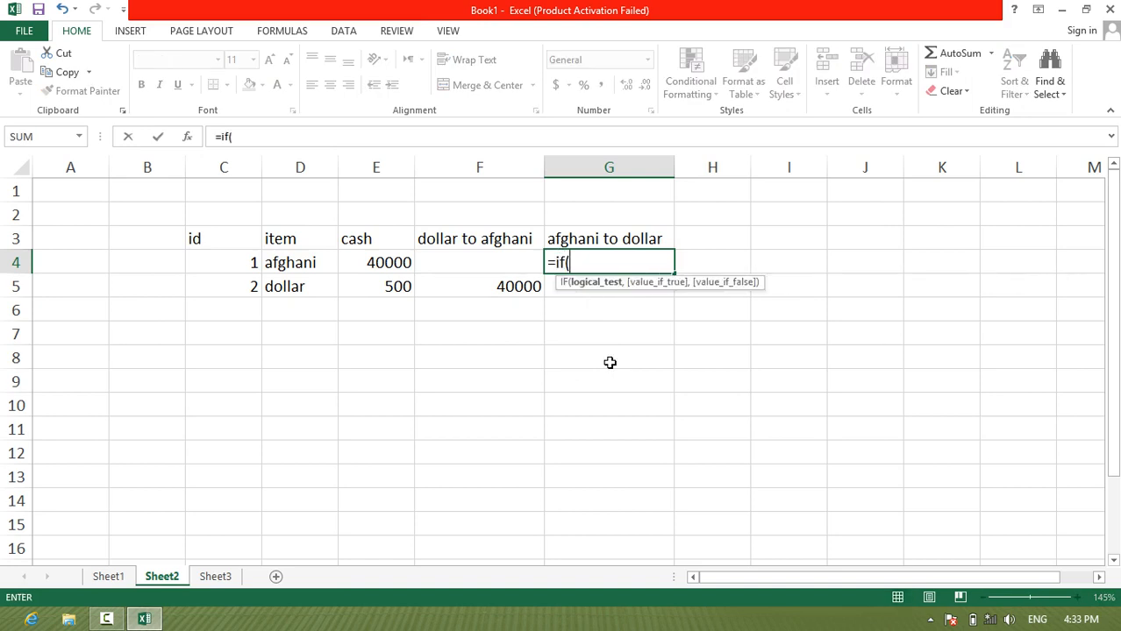
{"action": "left_click", "coordinate": [309, 265]}
{"action": "type", "text": "="}
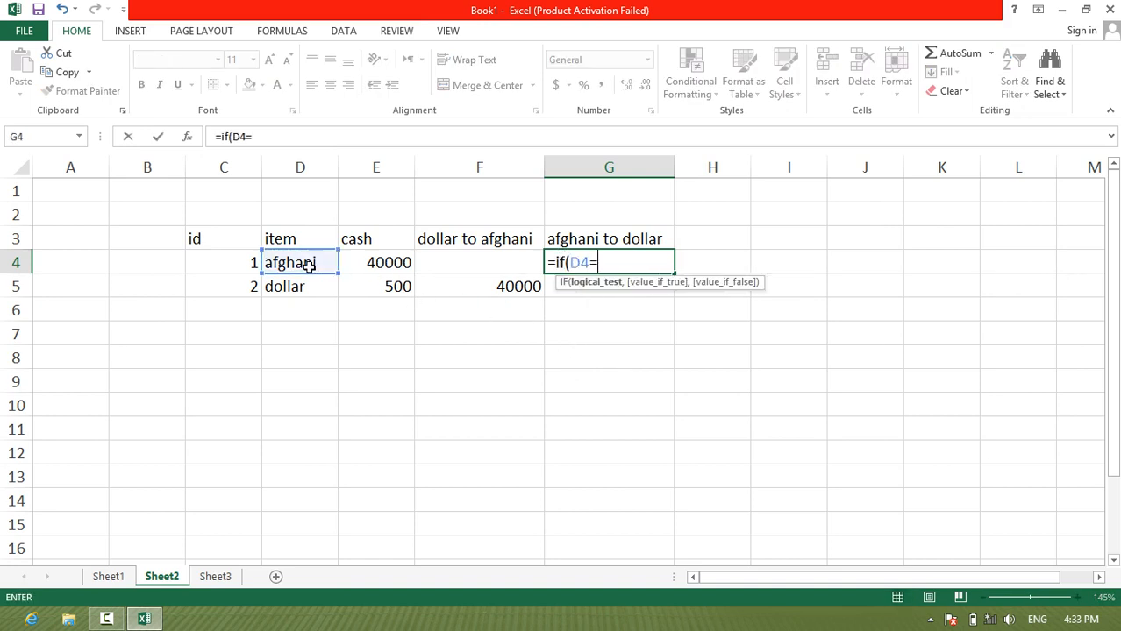
{"action": "type", "text": "\"afghani"}
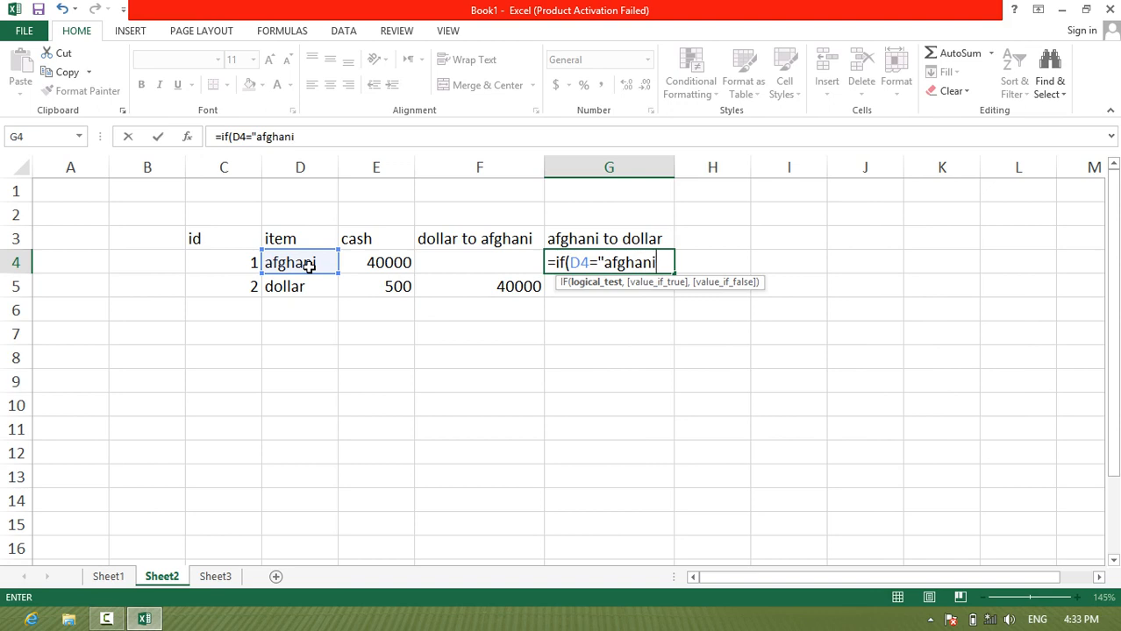
{"action": "type", "text": "\","}
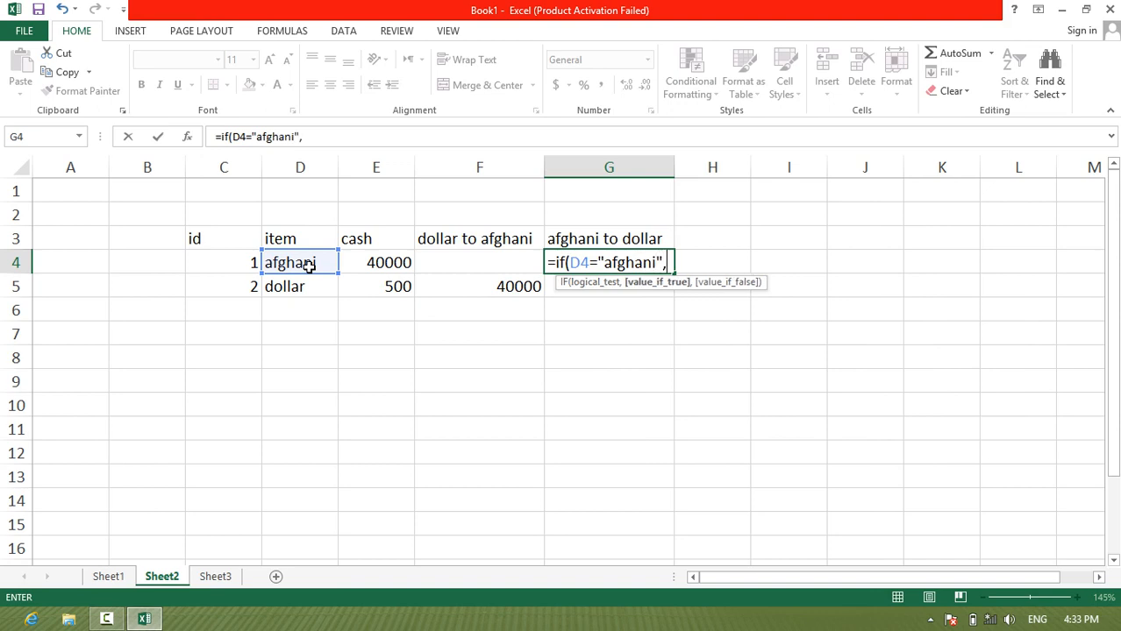
Step: Finish the G4 formula with E4/80 as the true value and empty text as the false value
{"action": "left_click", "coordinate": [384, 270]}
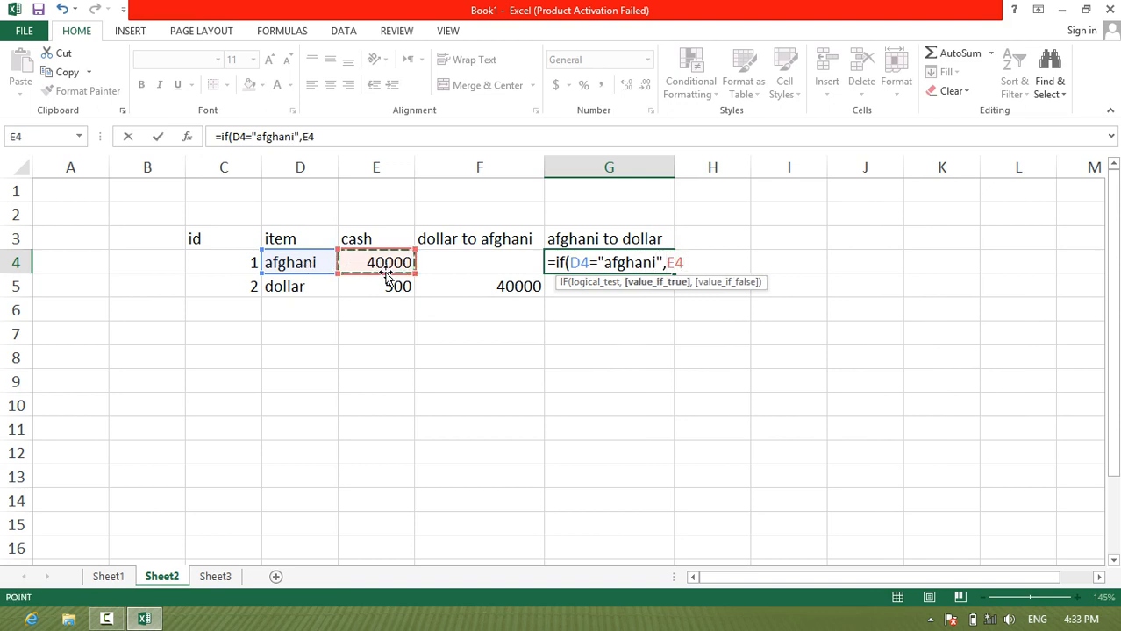
{"action": "type", "text": "/"}
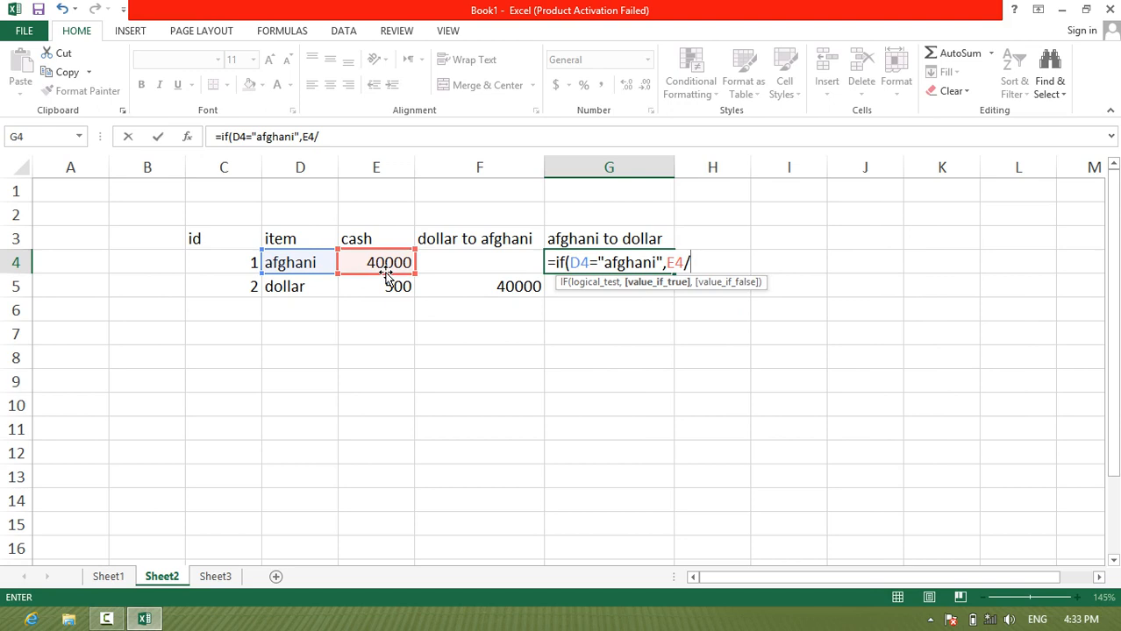
{"action": "type", "text": "80,\"\")"}
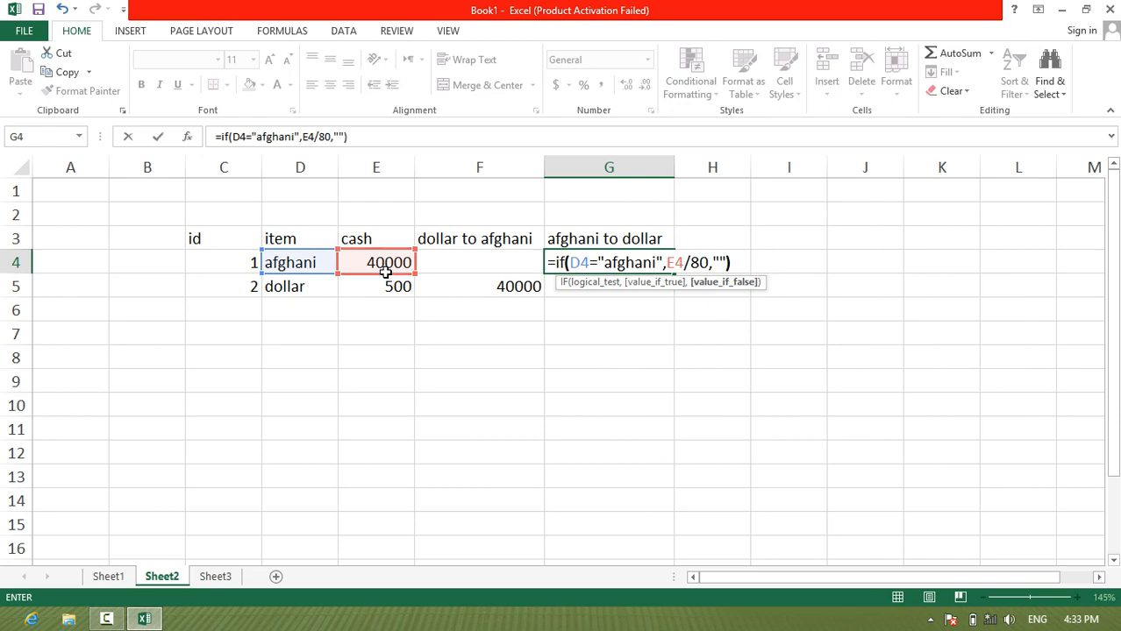
{"action": "key", "text": "Return"}
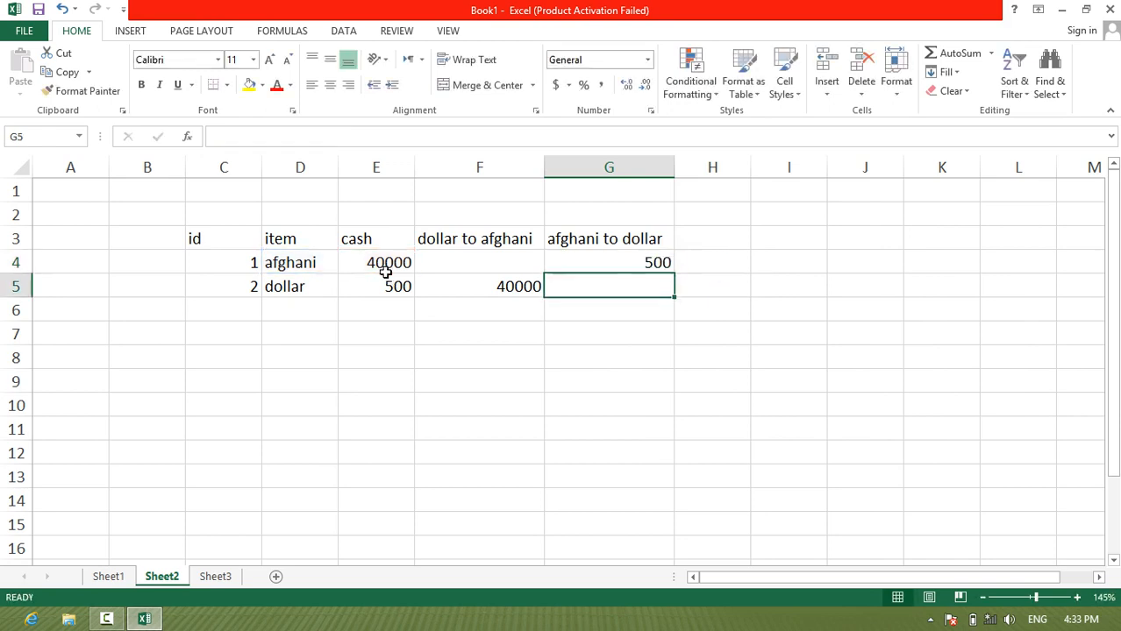
Step: Fill the afghani to dollar formula from G4 down to G5
{"action": "left_click", "coordinate": [674, 271]}
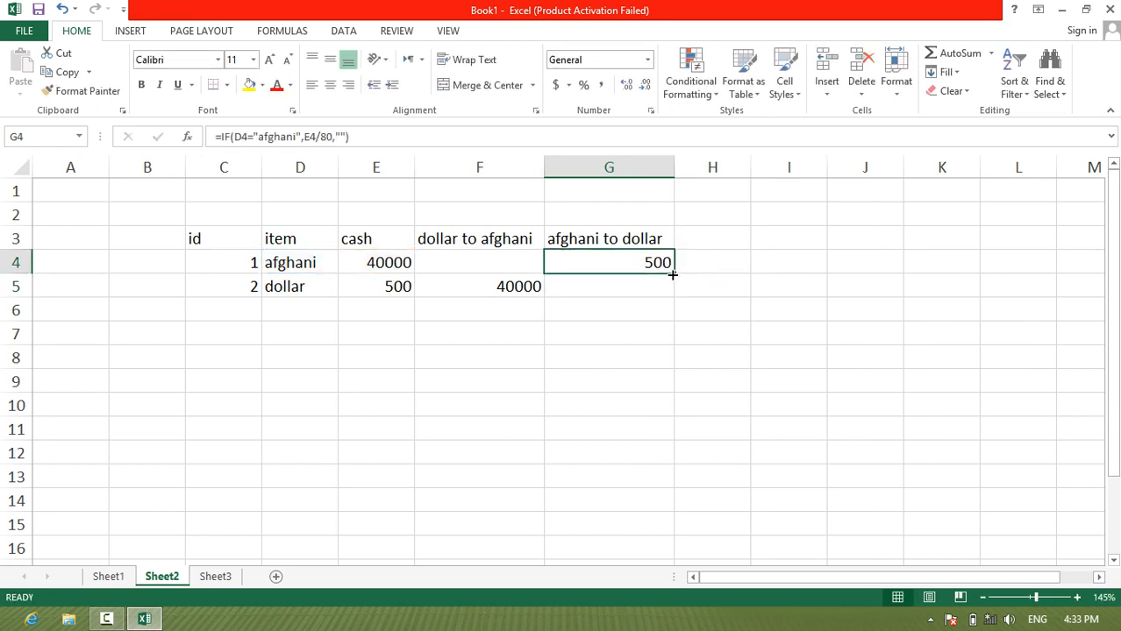
{"action": "left_click_drag", "start_coordinate": [672, 274], "coordinate": [674, 295]}
{"action": "left_click", "coordinate": [704, 283]}
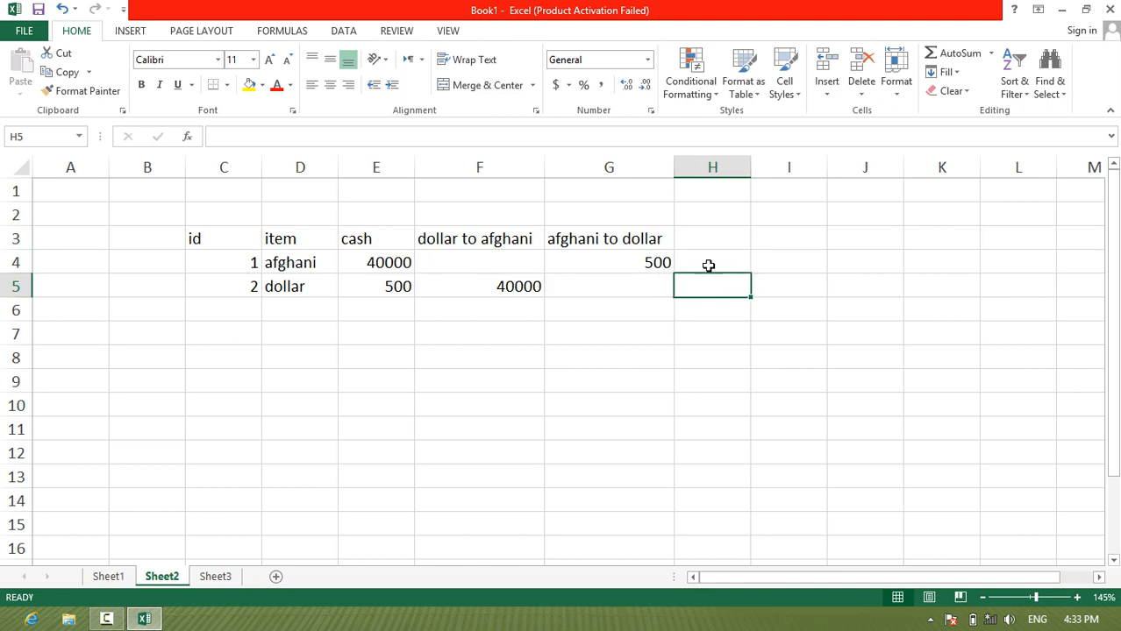
Step: Review the cash value in E5 and the conversion formulas in G5 and F4, including the empty false value
{"action": "left_click", "coordinate": [391, 289]}
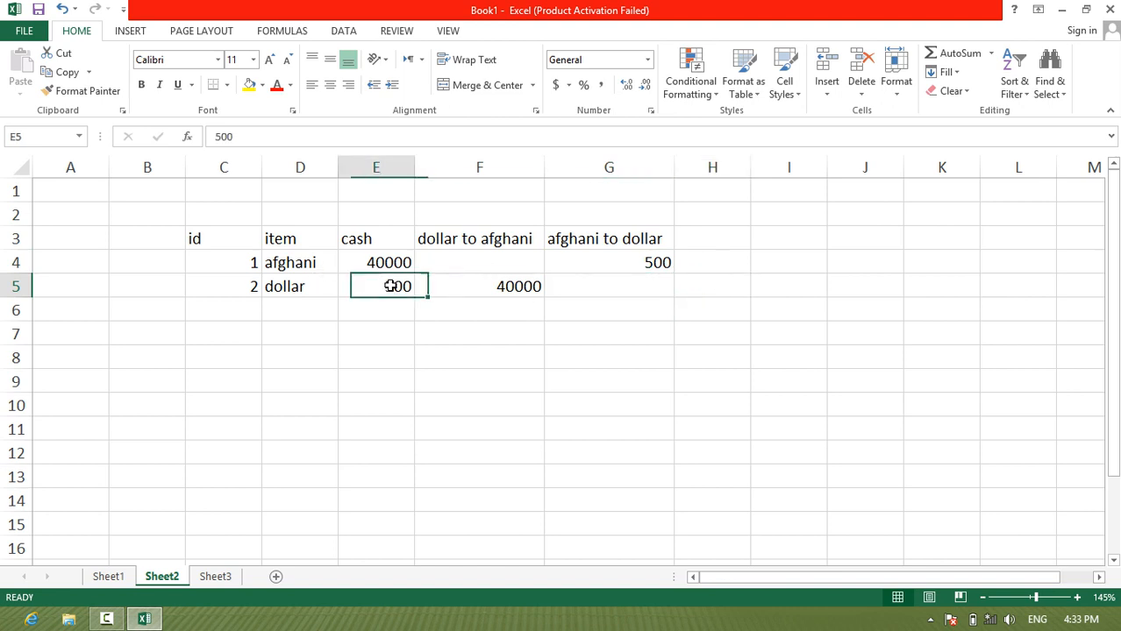
{"action": "left_click", "coordinate": [556, 289]}
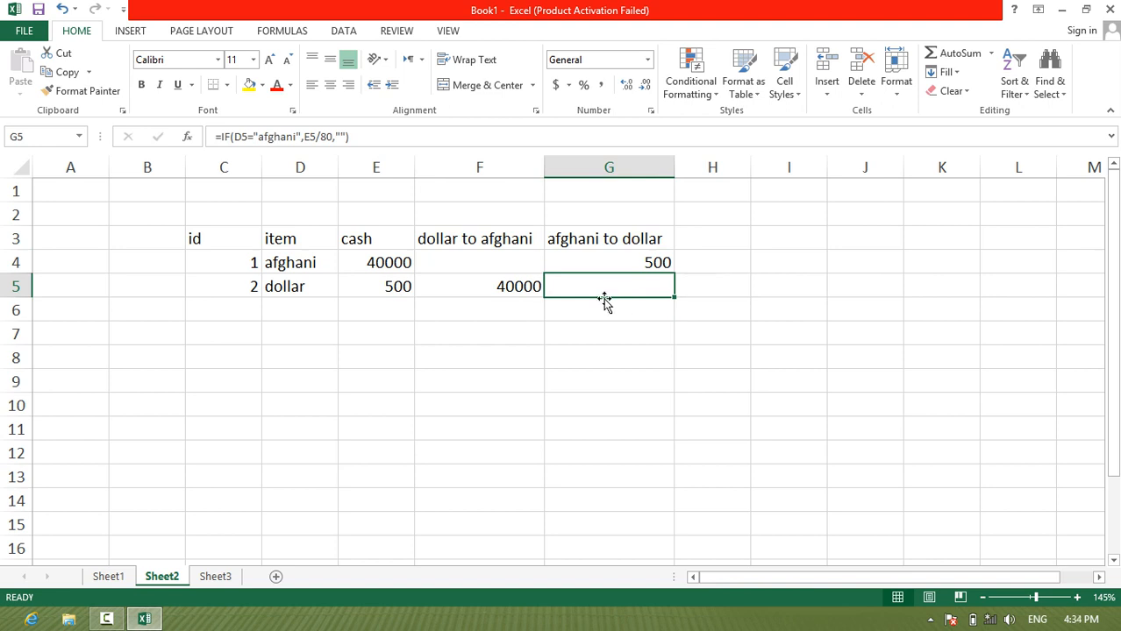
{"action": "double_click", "coordinate": [500, 263]}
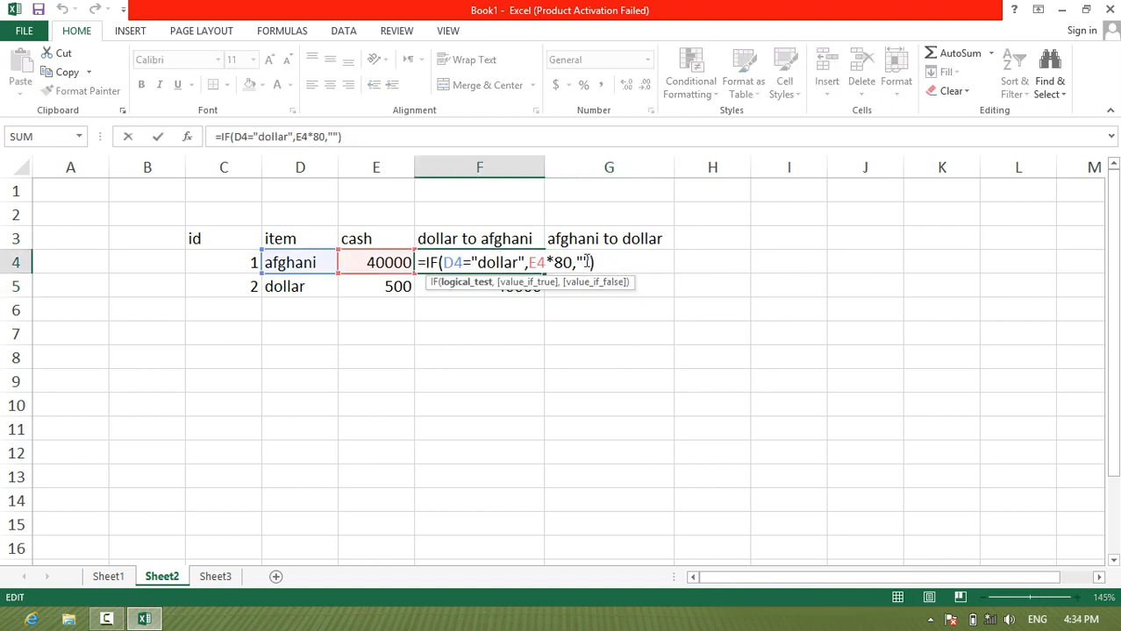
{"action": "left_click", "coordinate": [584, 263]}
{"action": "key", "text": "Return"}
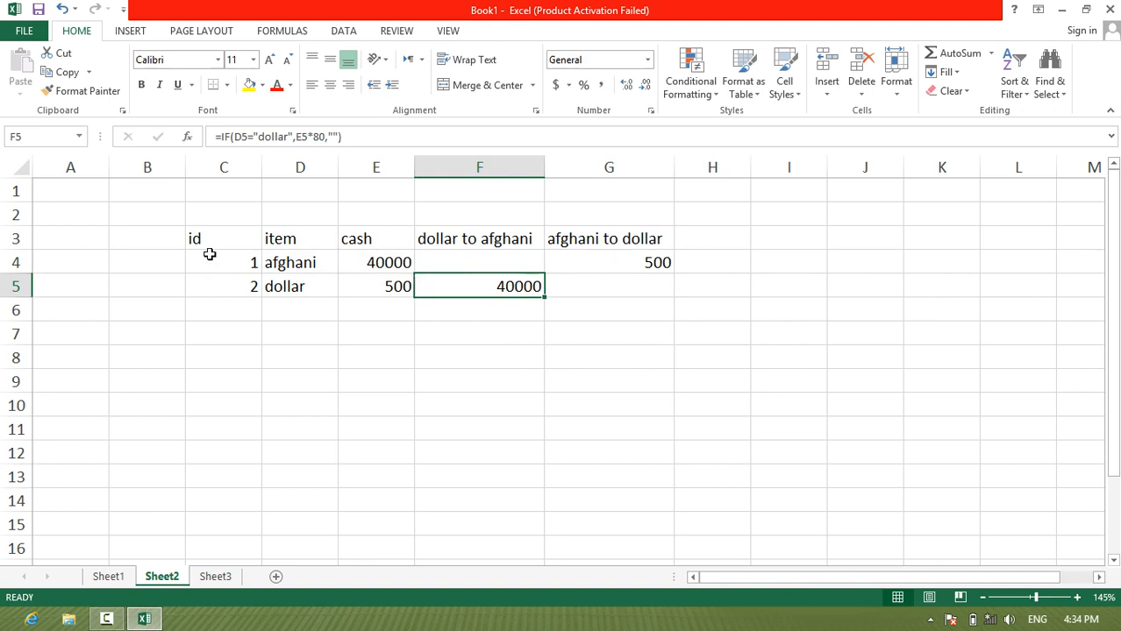
{"action": "left_click_drag", "start_coordinate": [215, 239], "coordinate": [386, 263]}
{"action": "left_click_drag", "start_coordinate": [479, 262], "coordinate": [590, 261]}
Step: On Sheet3, begin an IF formula in F4, under price, with a logical test on item cell D4
{"action": "left_click", "coordinate": [215, 578]}
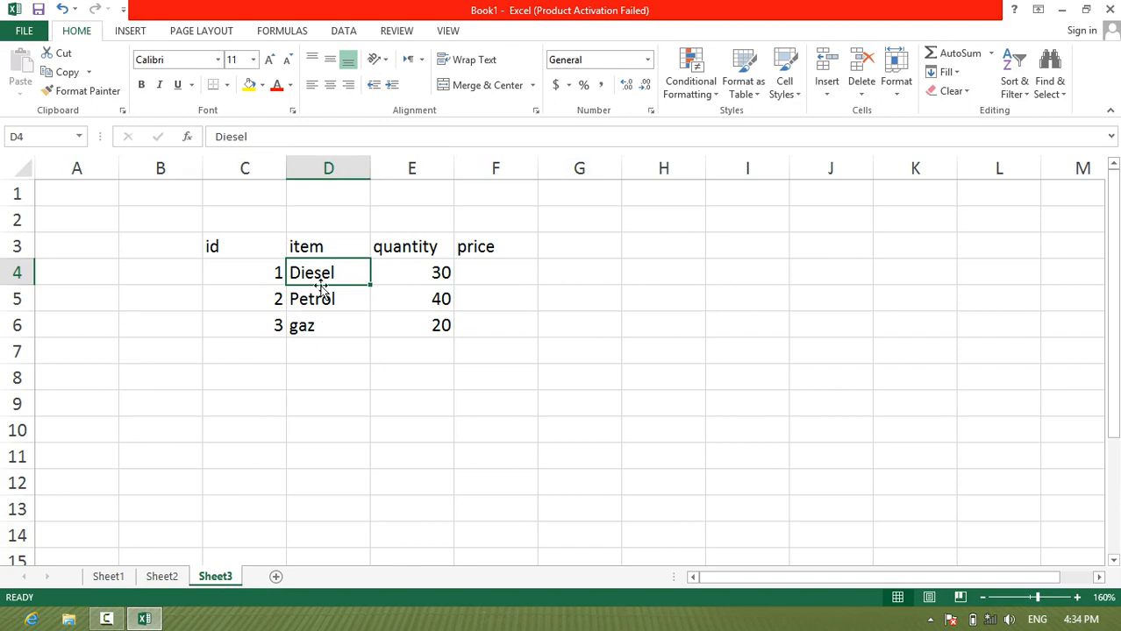
{"action": "left_click", "coordinate": [493, 273]}
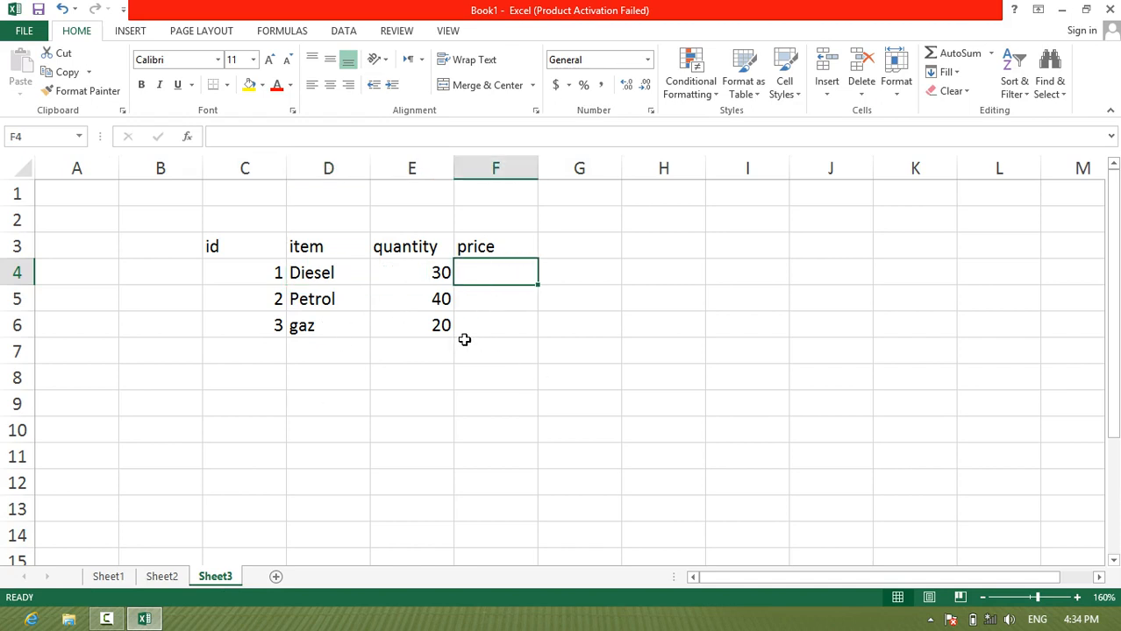
{"action": "type", "text": "=if("}
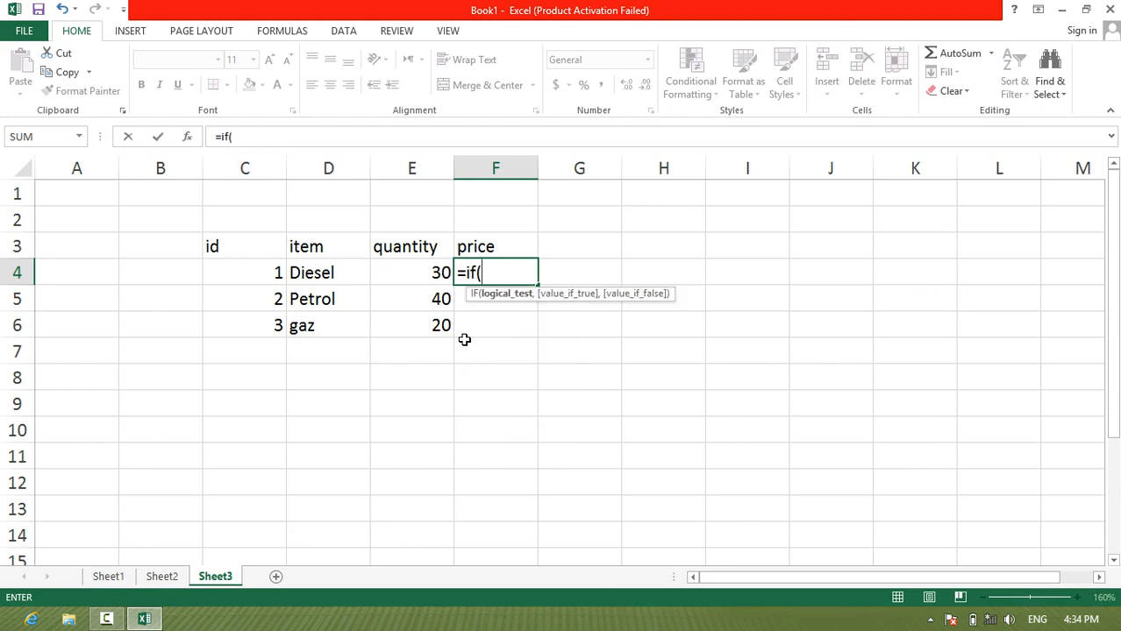
{"action": "left_click", "coordinate": [341, 267]}
{"action": "type", "text": "="}
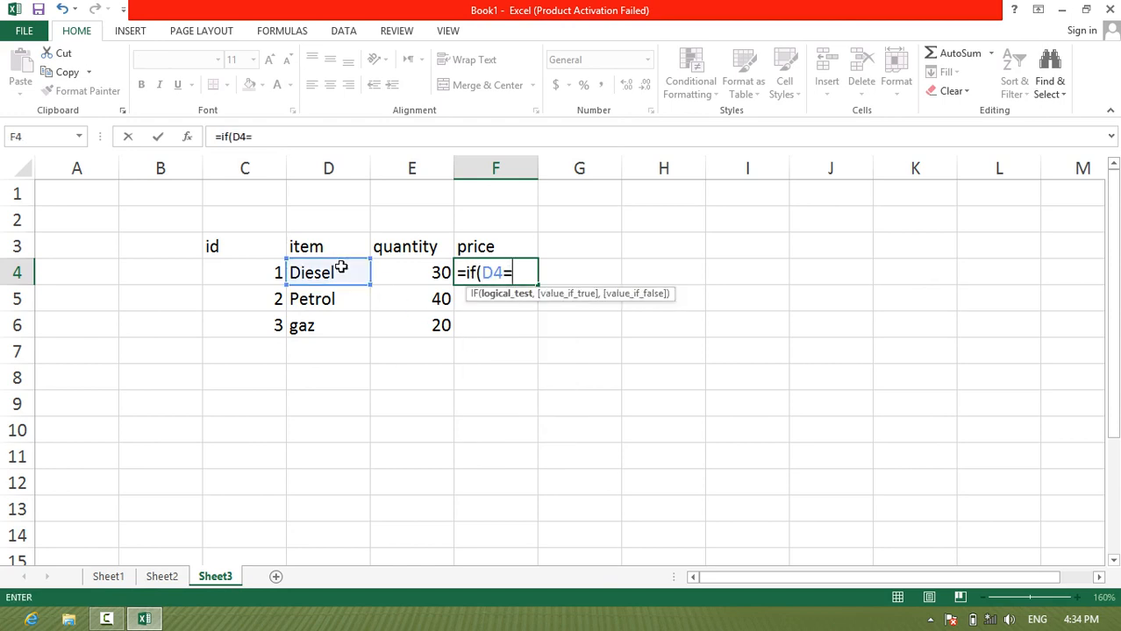
{"action": "type", "text": "\"Petrol"}
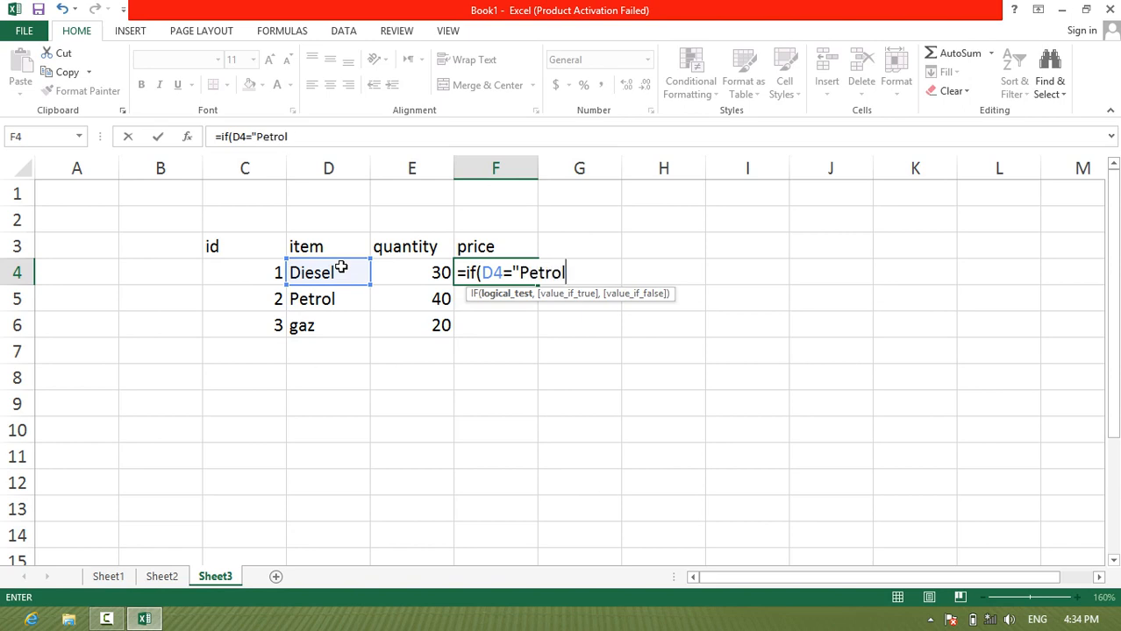
Step: Complete the first logical test in F4 so that D4 is compared with "Petrol"
{"action": "type", "text": "\","}
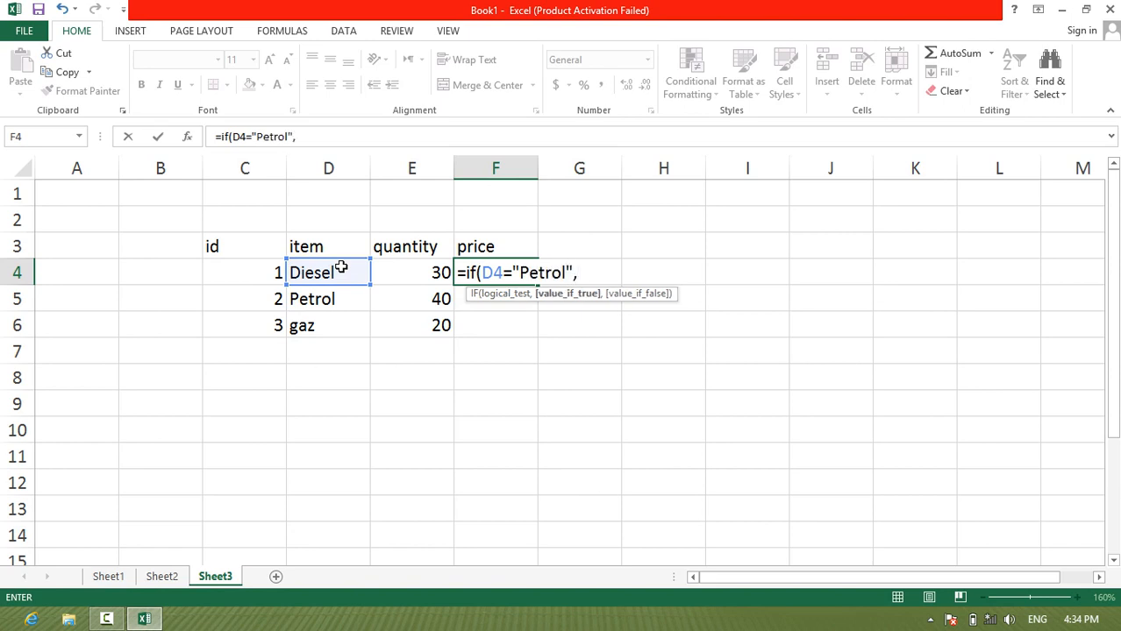
Step: Set the true value of the "Petrol" test to E4*50
{"action": "left_click", "coordinate": [422, 275]}
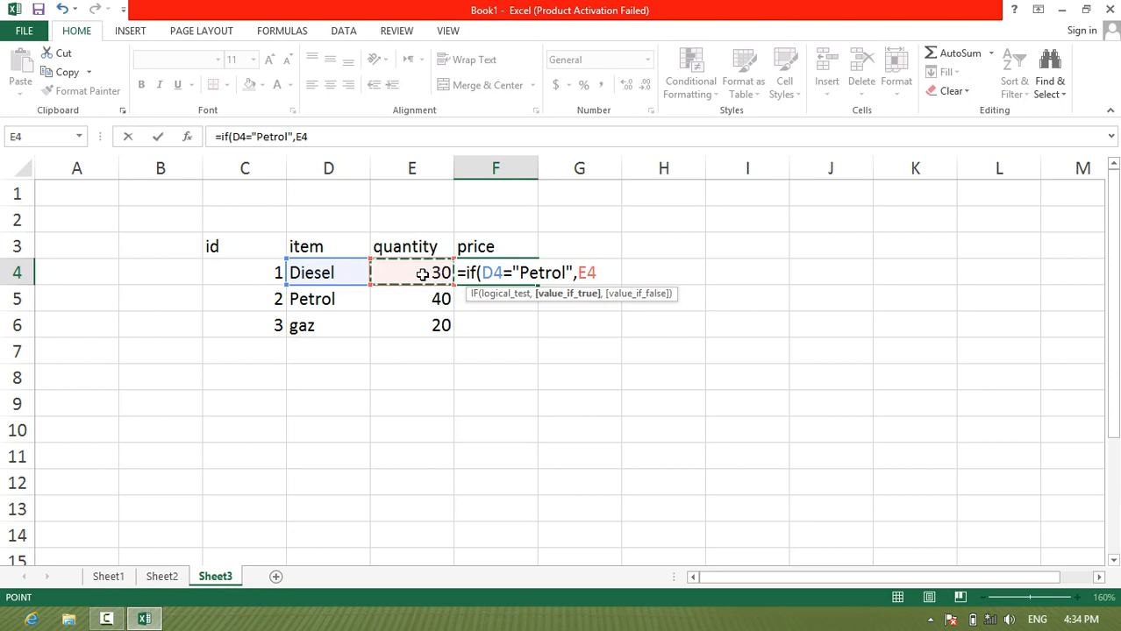
{"action": "type", "text": "*50"}
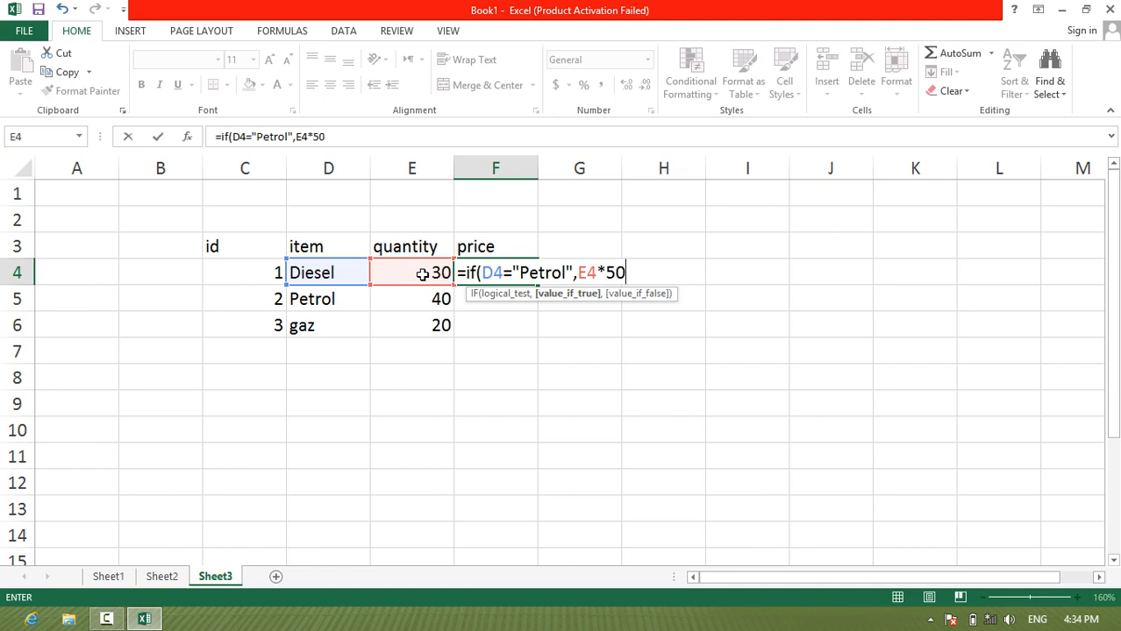
{"action": "type", "text": ","}
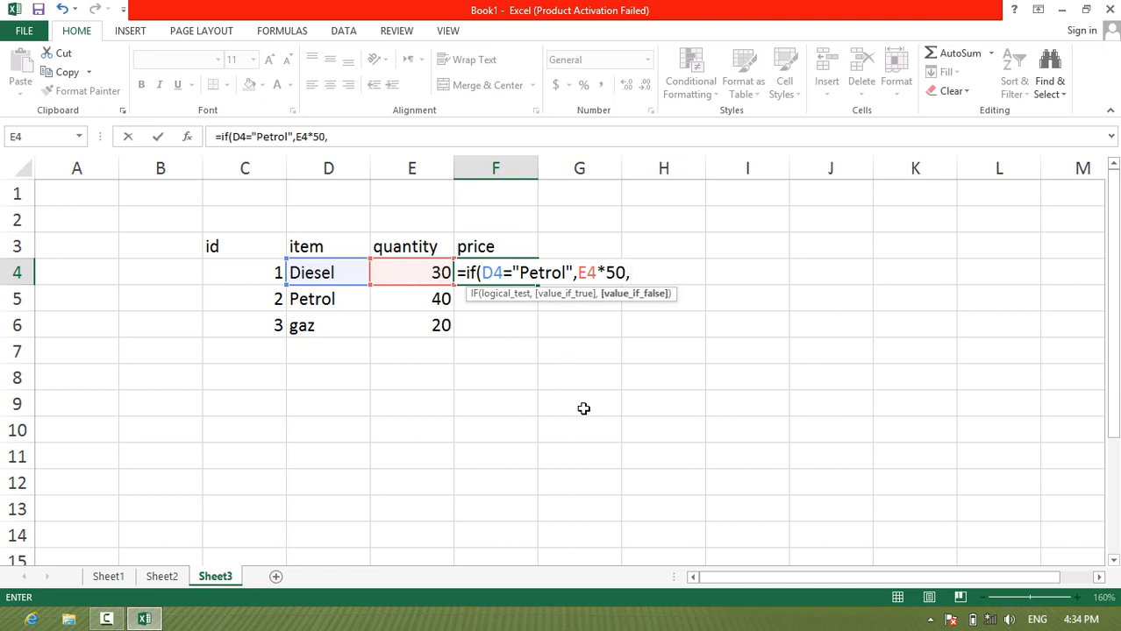
{"action": "type", "text": "if("}
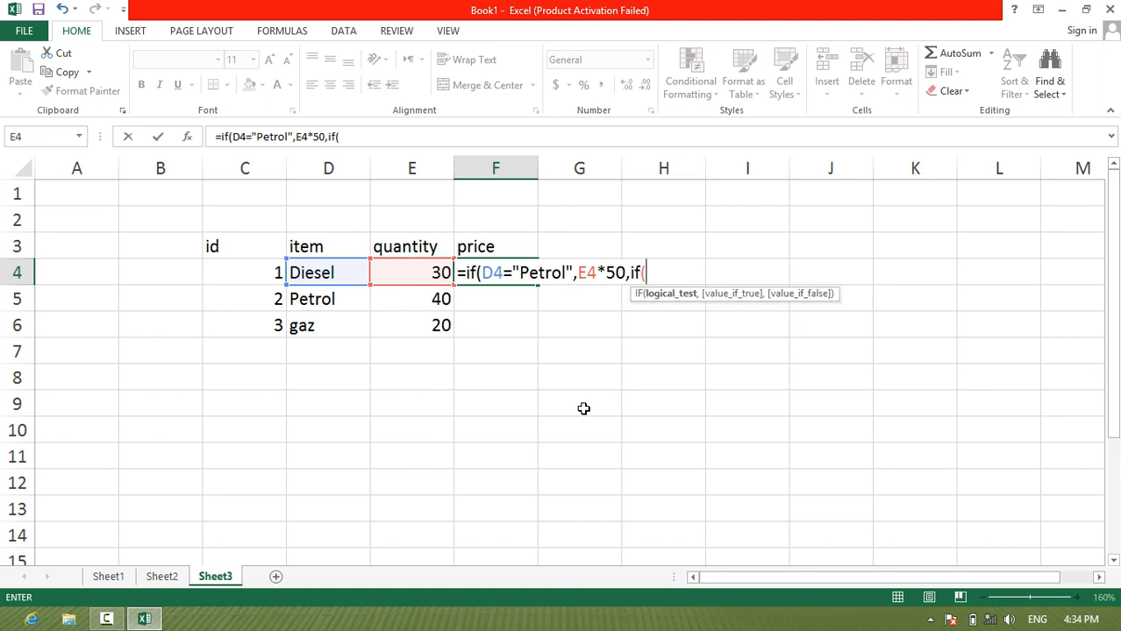
Step: Nest a second IF as the false value in F4, testing whether D4 equals "Diesel"
{"action": "left_click", "coordinate": [301, 274]}
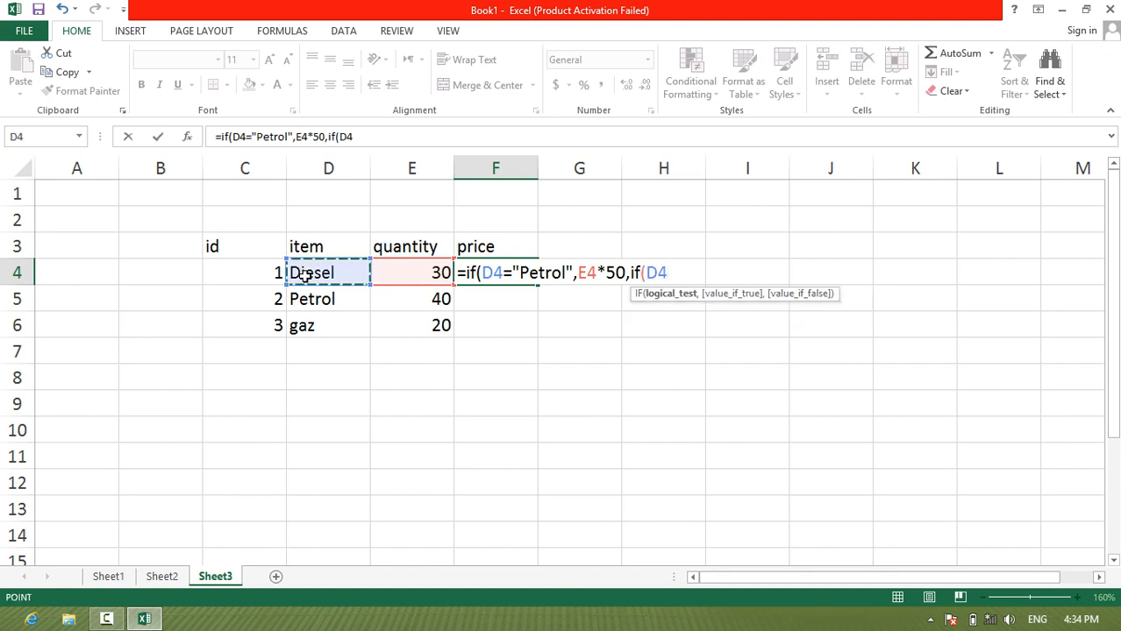
{"action": "type", "text": "=\""}
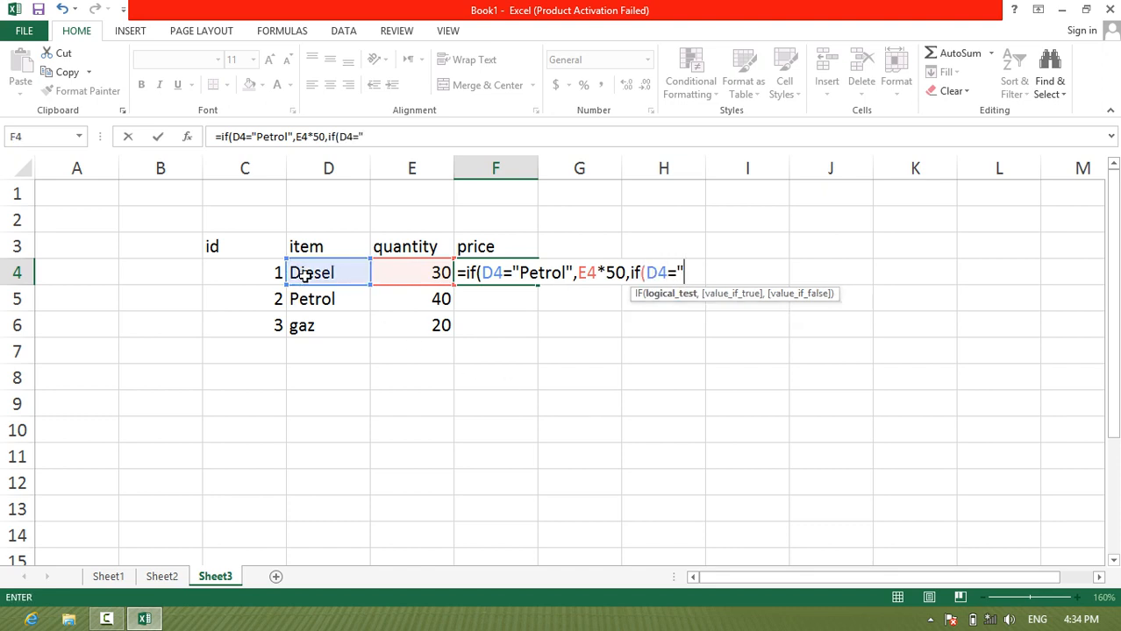
{"action": "type", "text": "De"}
{"action": "key", "text": "BackSpace"}
{"action": "type", "text": "esel\","}
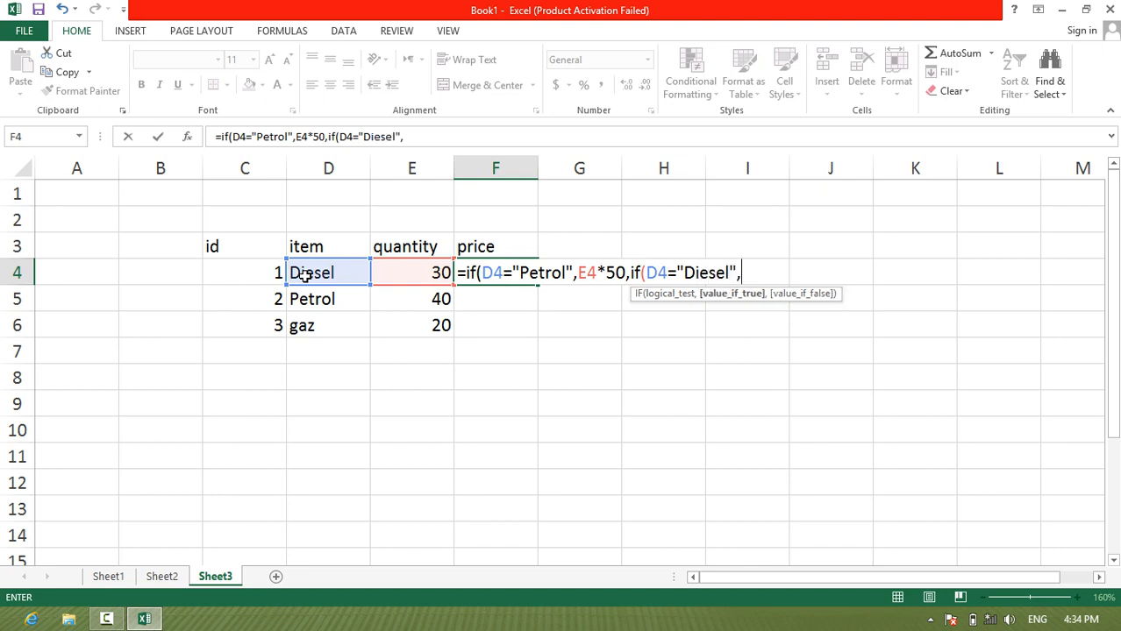
Step: Set the true value of the "Diesel" test to E4*52
{"action": "left_click", "coordinate": [418, 276]}
{"action": "type", "text": "*"}
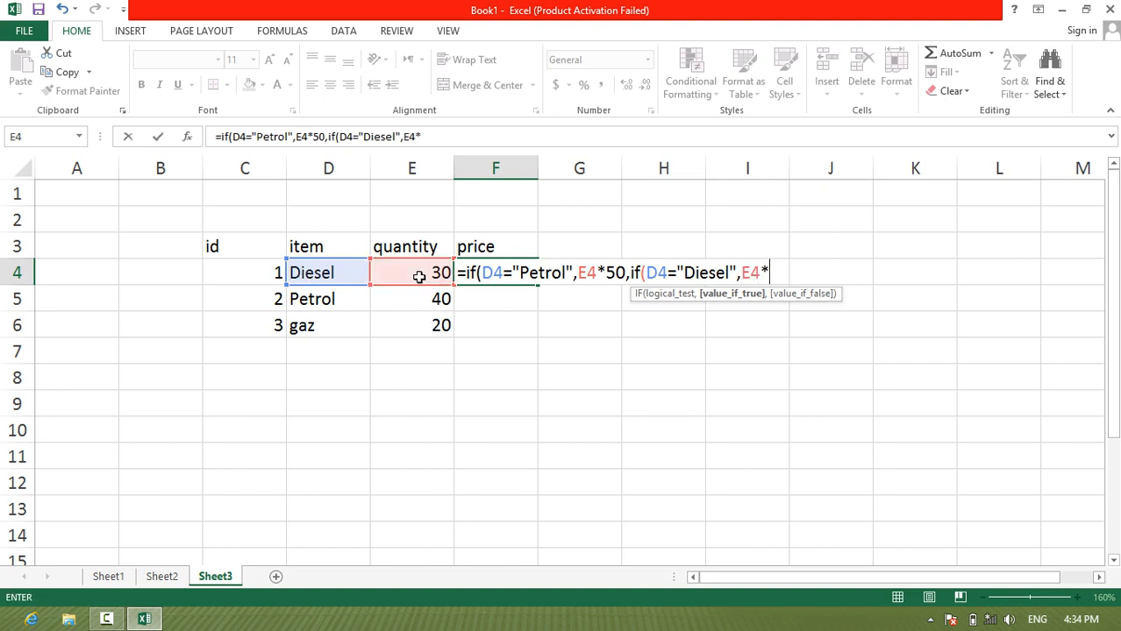
{"action": "type", "text": "52,if("}
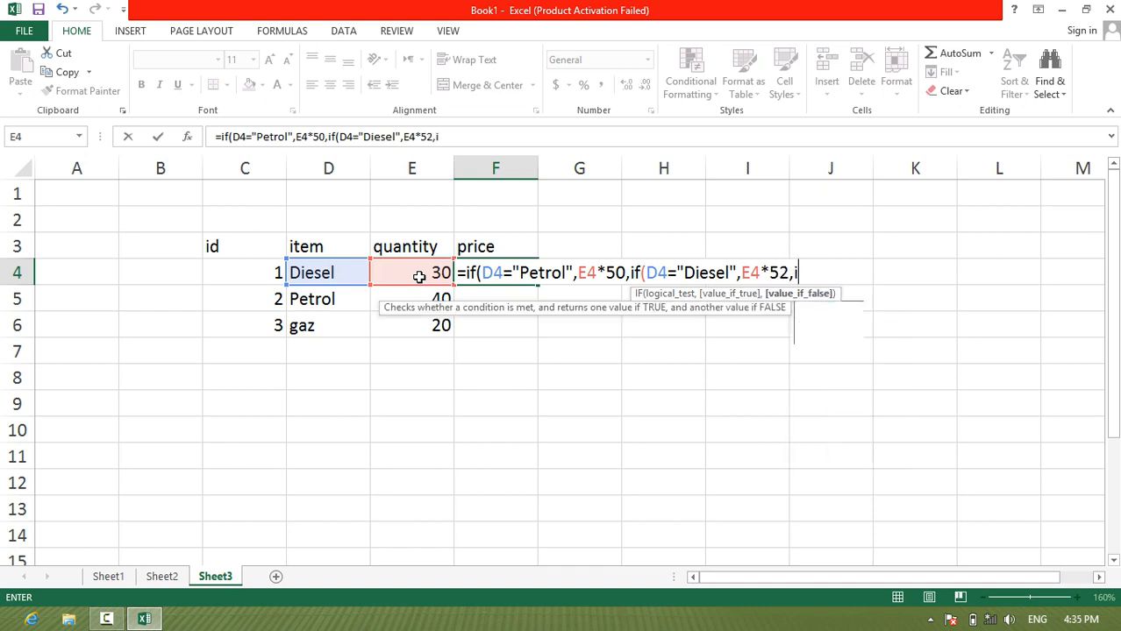
Step: Nest a third IF as the false value in F4, testing whether D4 equals "gaz"
{"action": "left_click", "coordinate": [320, 270]}
{"action": "type", "text": "=\""}
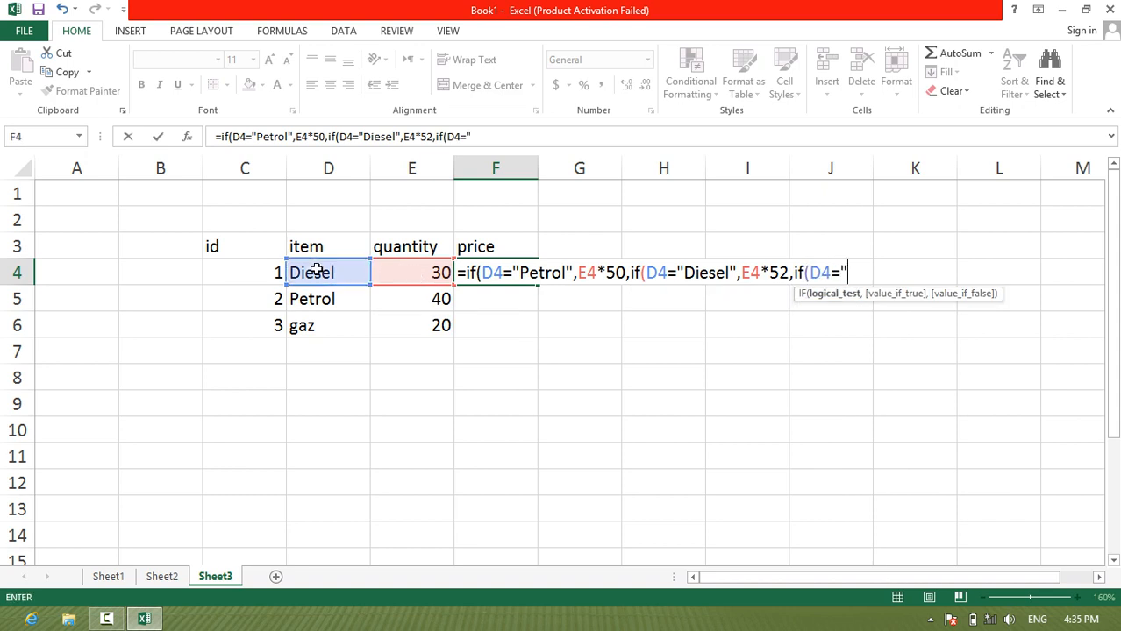
{"action": "type", "text": "gaz\","}
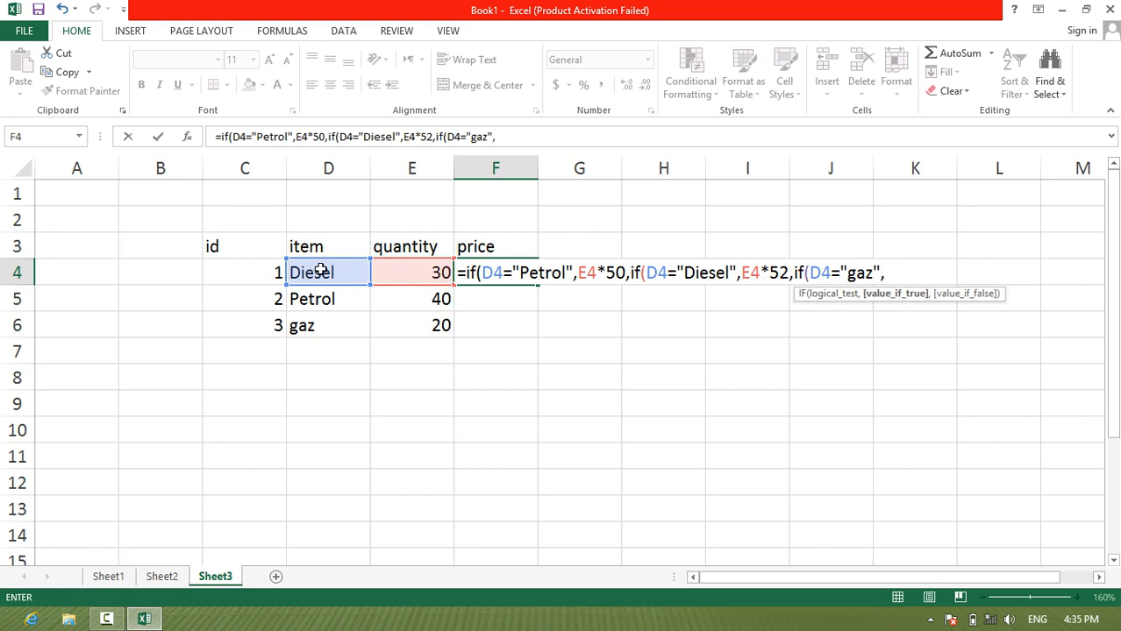
Step: Set the true value of the "gaz" test to E4*25, close all three IFs and enter the formula
{"action": "left_click", "coordinate": [427, 275]}
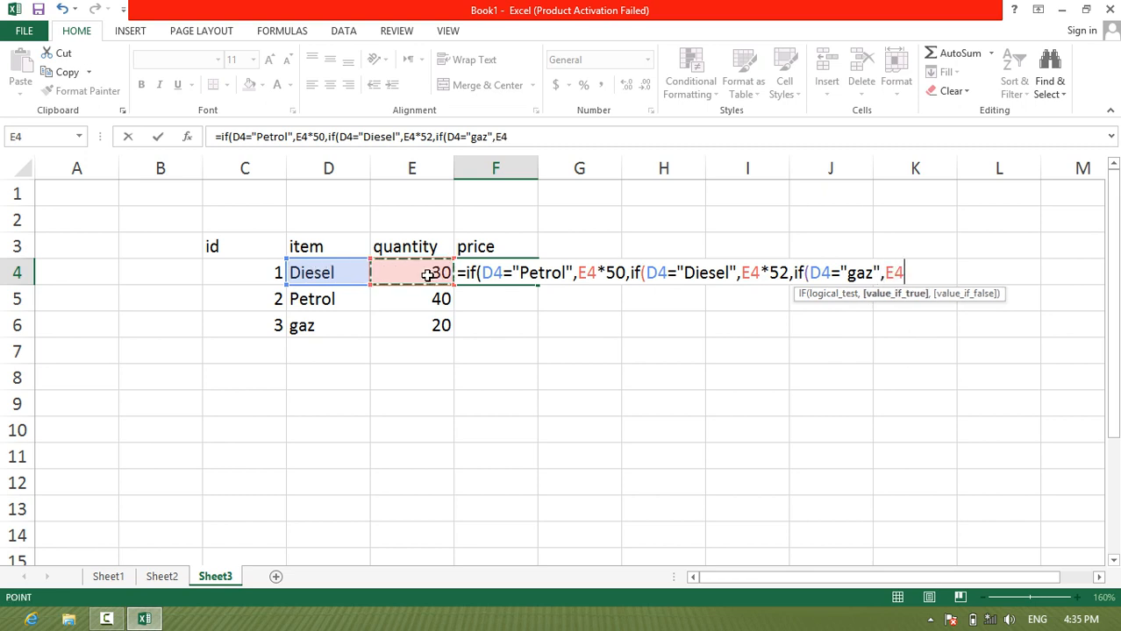
{"action": "type", "text": "*"}
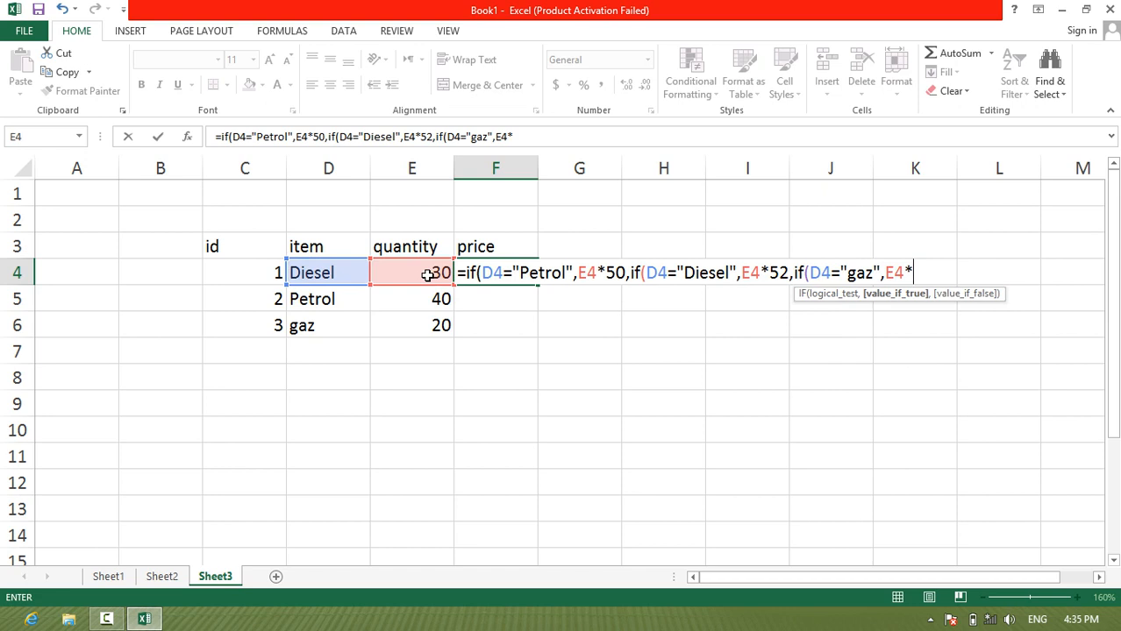
{"action": "type", "text": "25)))"}
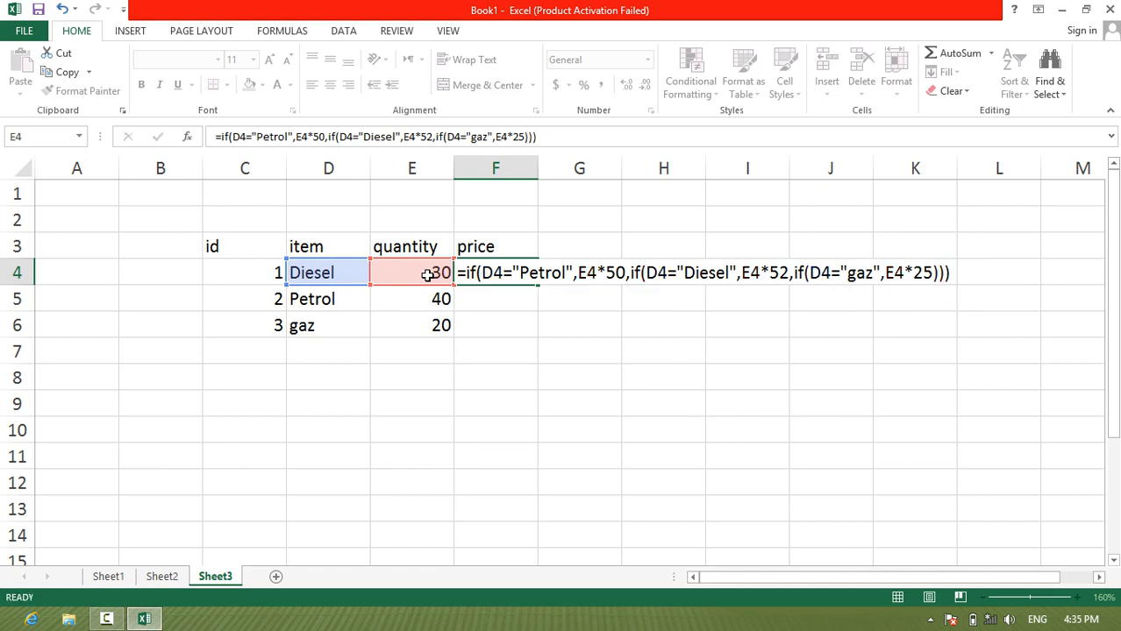
{"action": "key", "text": "Return"}
Step: Fill the price formula from F4 down to F6
{"action": "left_click", "coordinate": [508, 271]}
{"action": "left_click_drag", "start_coordinate": [538, 284], "coordinate": [519, 328]}
{"action": "left_click", "coordinate": [414, 359]}
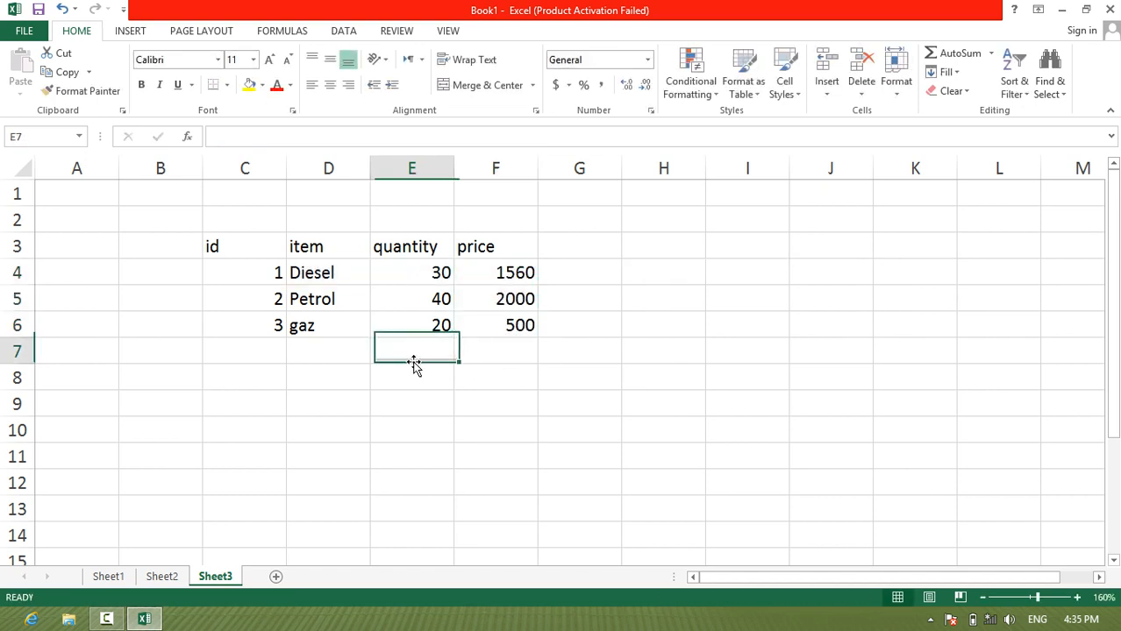
Step: Check each item's quantity against its price and review the nested IF formula in F4
{"action": "left_click", "coordinate": [425, 277]}
{"action": "left_click", "coordinate": [317, 324]}
{"action": "left_click", "coordinate": [420, 317]}
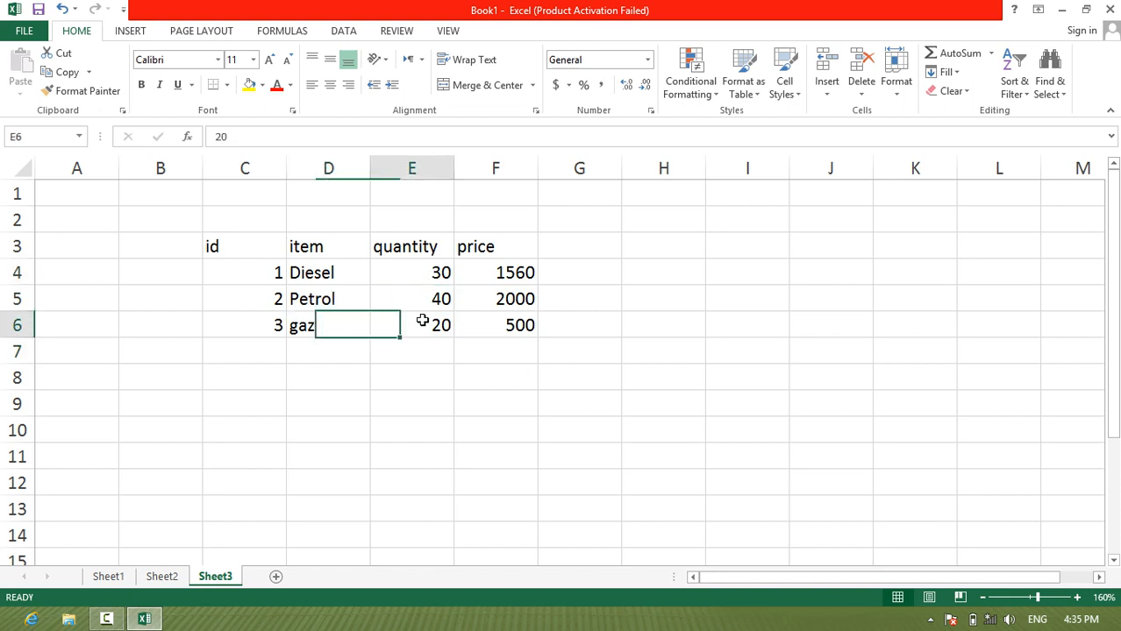
{"action": "left_click", "coordinate": [525, 320]}
{"action": "left_click", "coordinate": [415, 320]}
{"action": "left_click", "coordinate": [522, 325]}
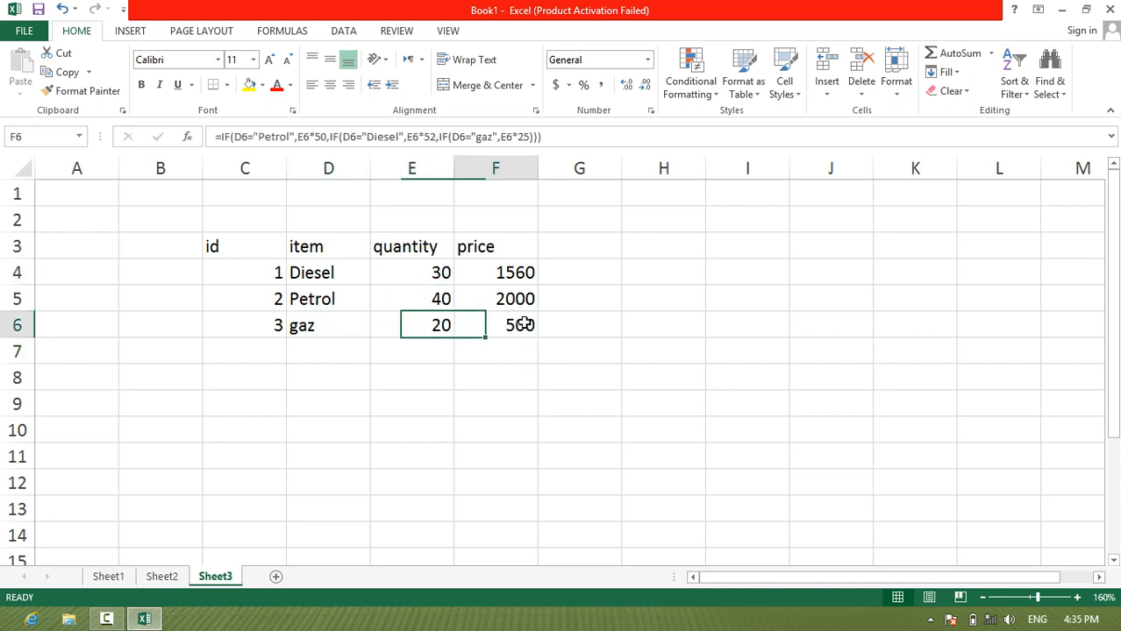
{"action": "left_click", "coordinate": [385, 303]}
{"action": "left_click", "coordinate": [472, 296]}
{"action": "left_click", "coordinate": [409, 275]}
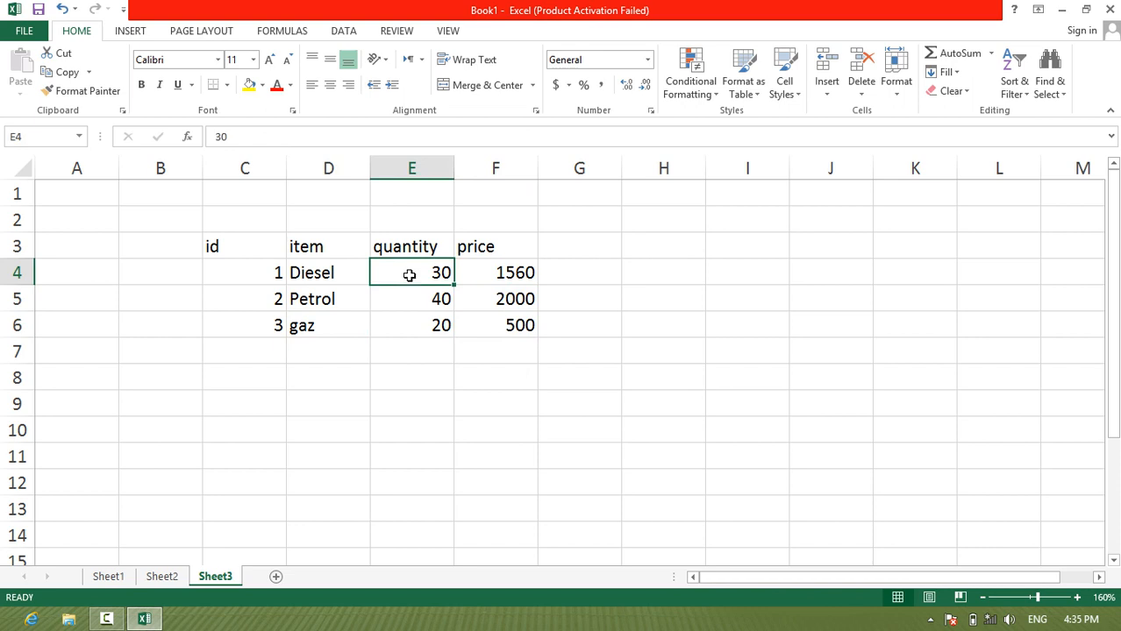
{"action": "left_click", "coordinate": [485, 275]}
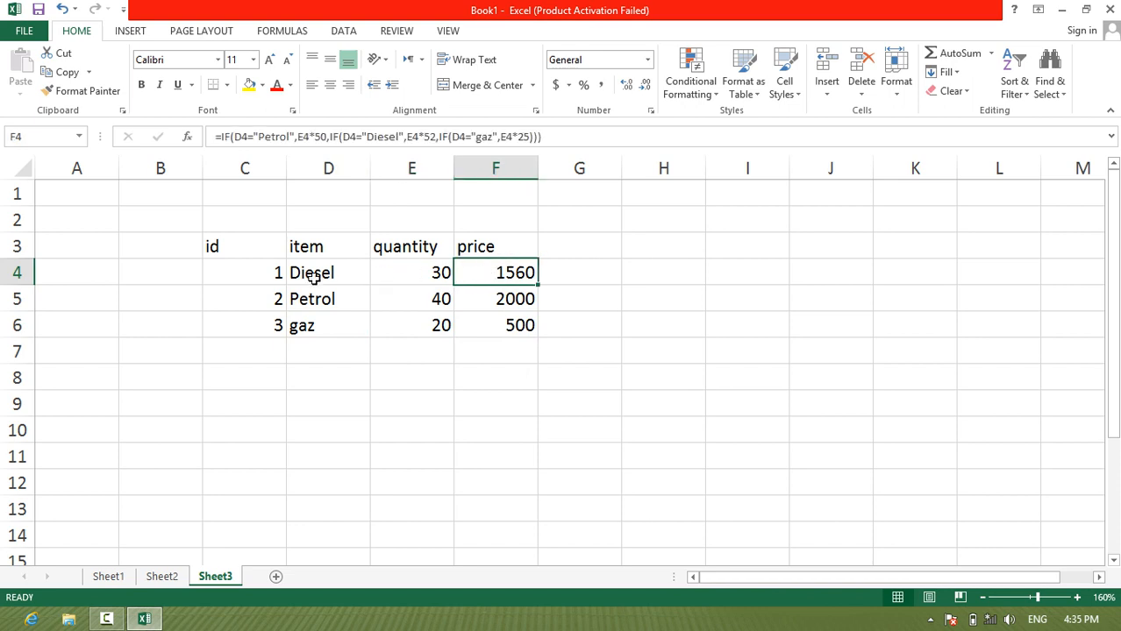
{"action": "double_click", "coordinate": [500, 286]}
{"action": "double_click", "coordinate": [498, 273]}
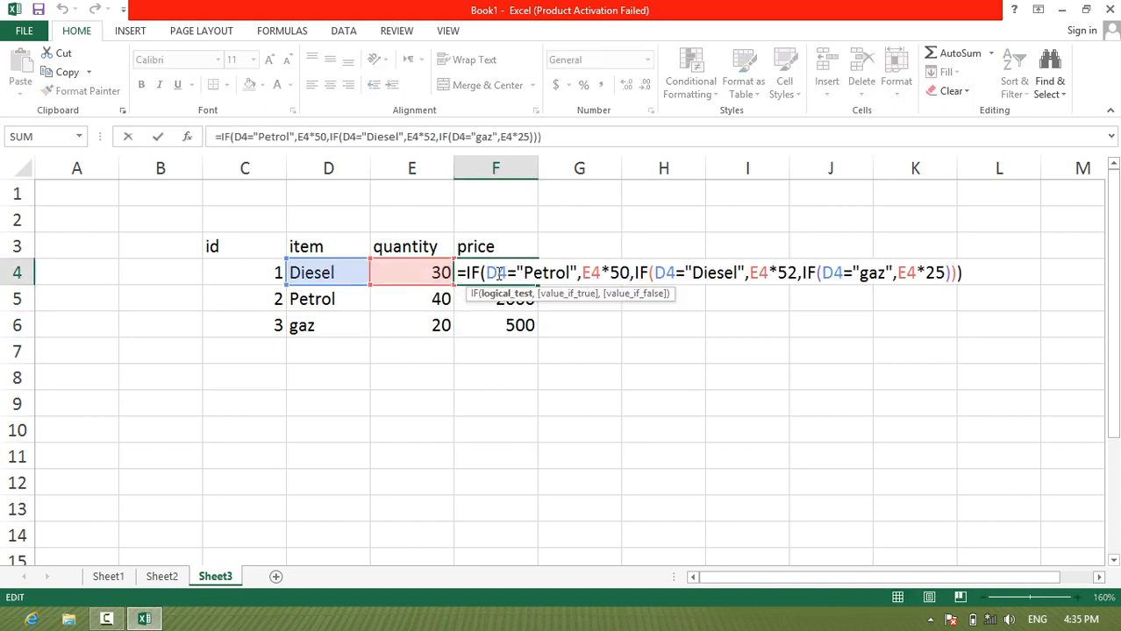
{"action": "key", "text": "Return"}
Step: Change the item in D5 to gaz
{"action": "left_click", "coordinate": [331, 295]}
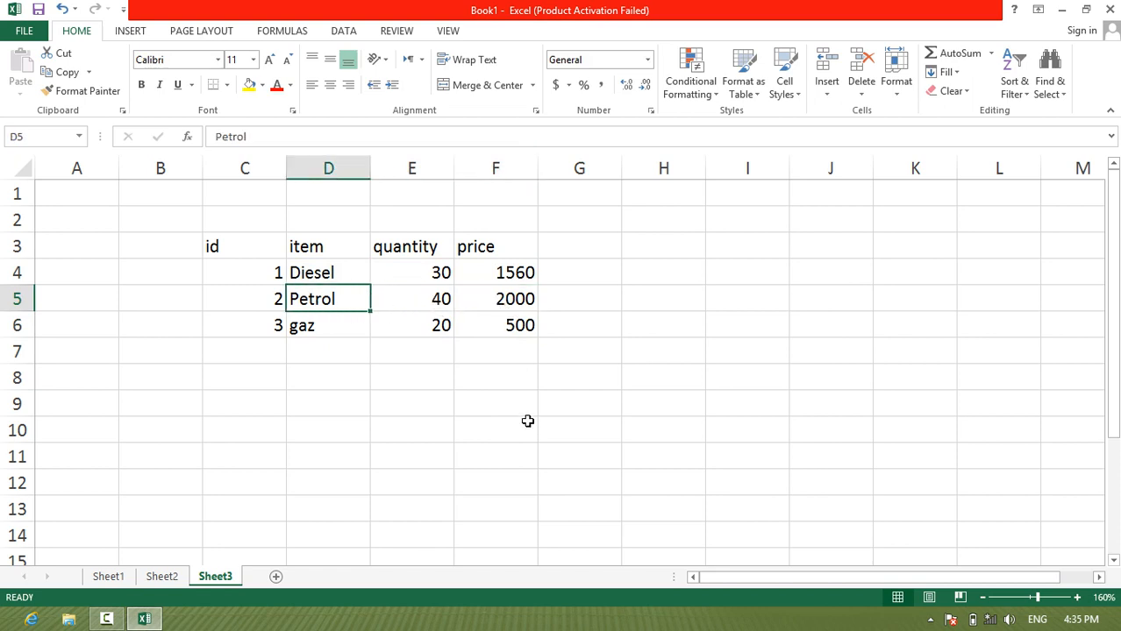
{"action": "type", "text": "gaz"}
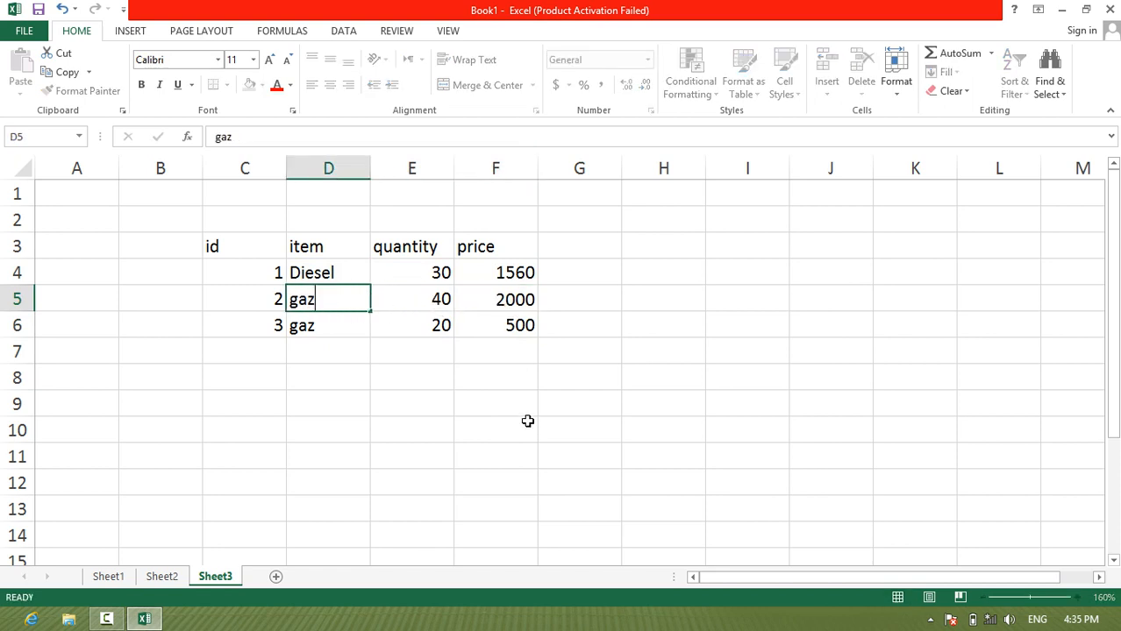
{"action": "key", "text": "Return"}
Step: Change the item in D5 to Diesel
{"action": "key", "text": "Up"}
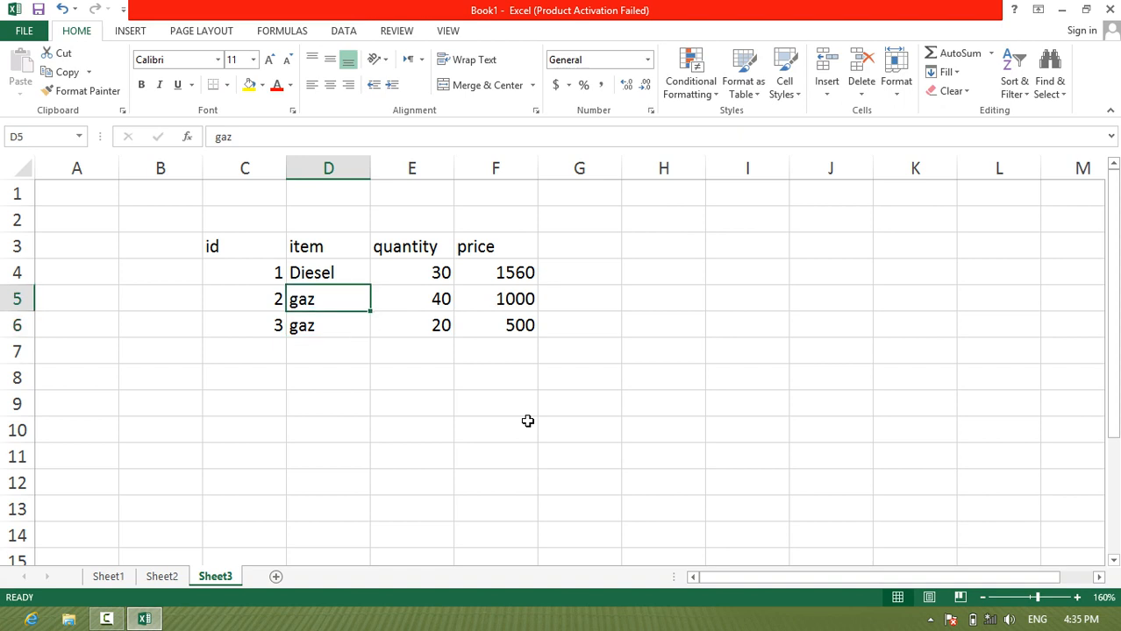
{"action": "type", "text": "Diesel"}
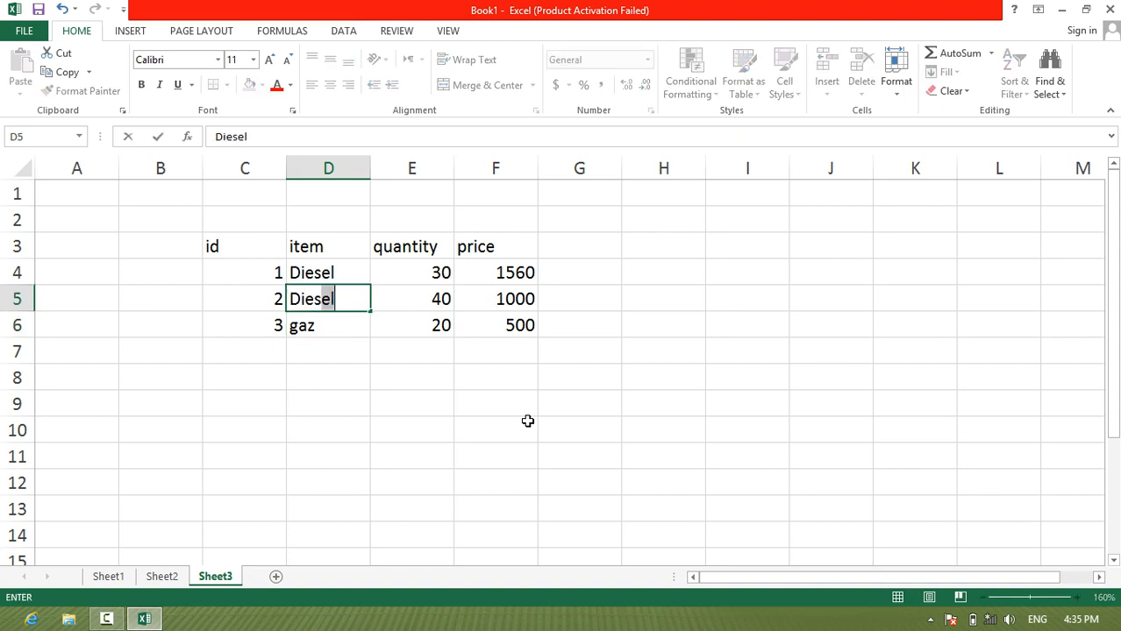
{"action": "key", "text": "Return"}
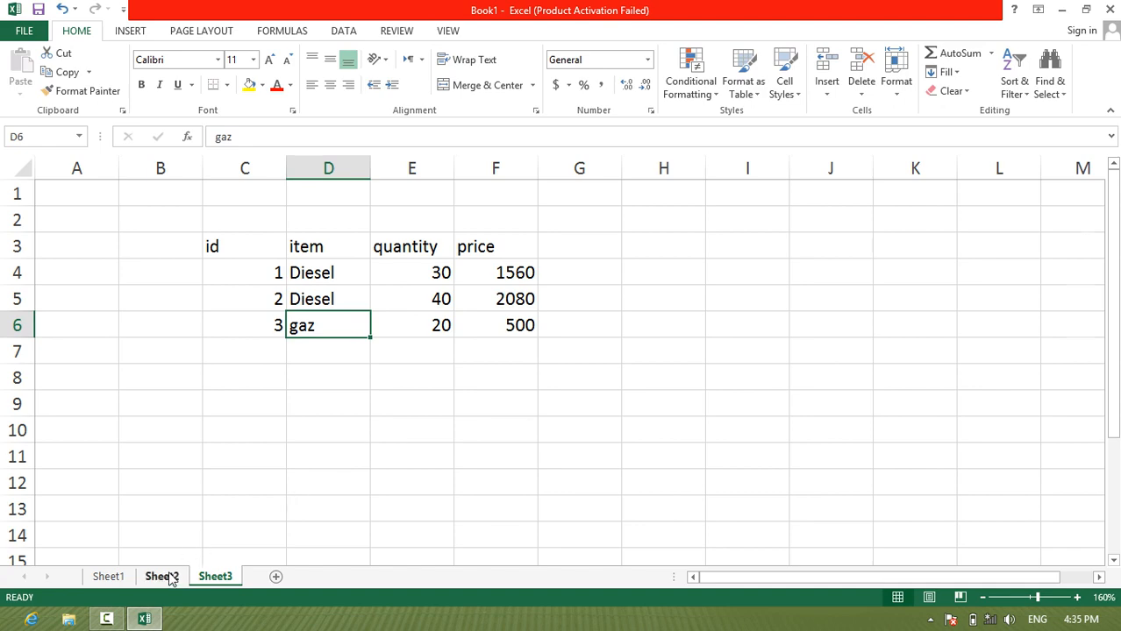
Step: On Sheet1, start an IF formula with a nested AND in grade cell H4, with F4>=0 as the first condition
{"action": "left_click", "coordinate": [108, 576]}
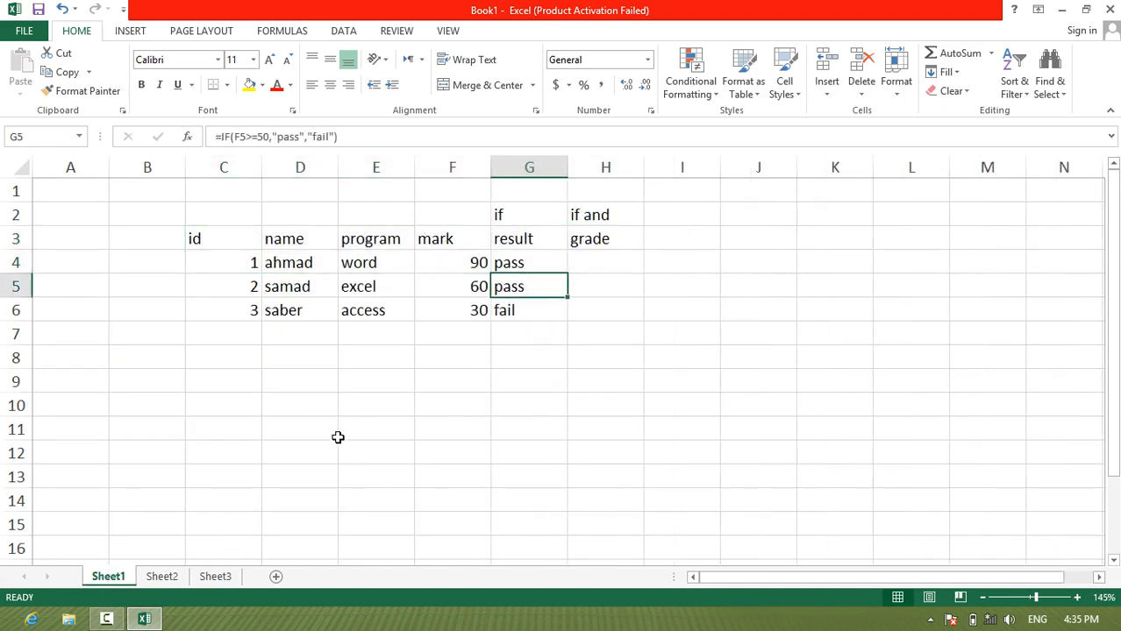
{"action": "left_click", "coordinate": [589, 263]}
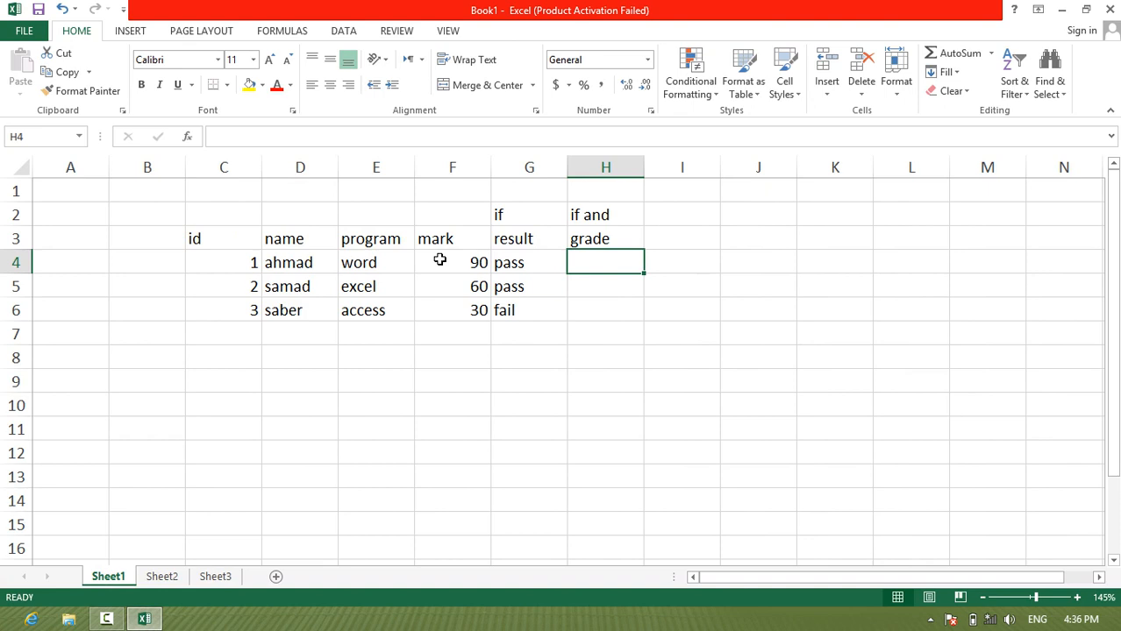
{"action": "type", "text": "=if("}
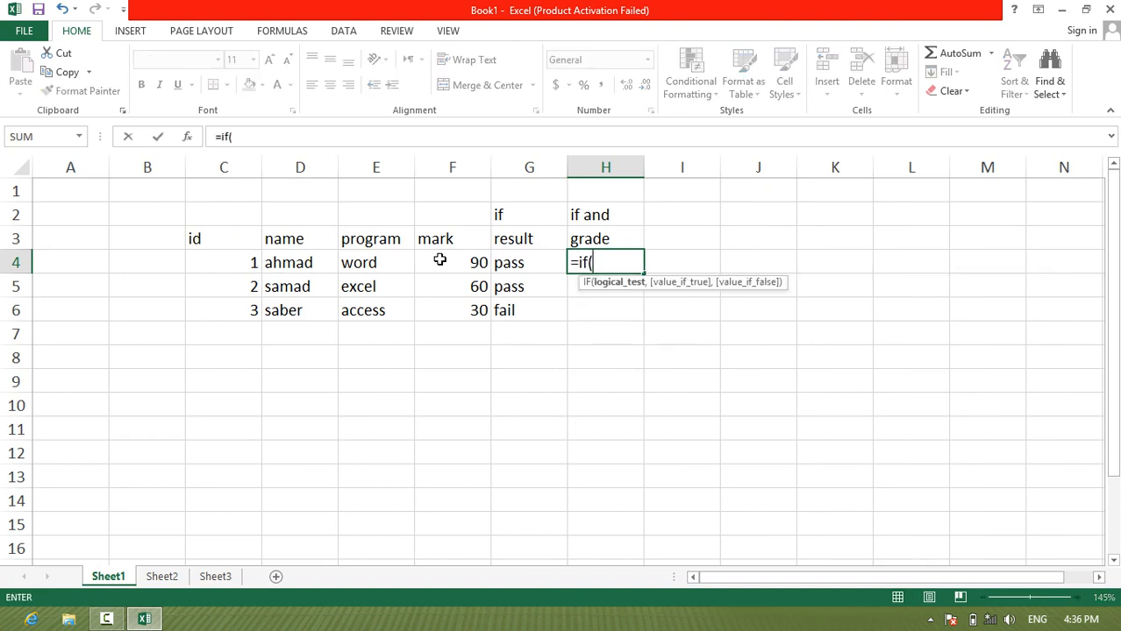
{"action": "type", "text": "and("}
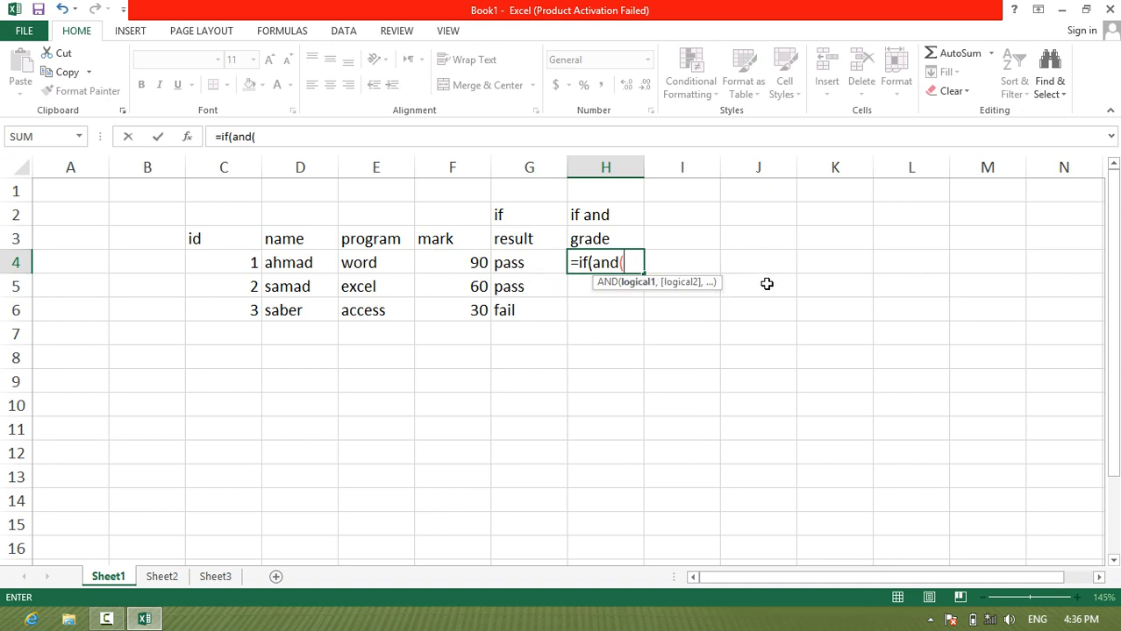
{"action": "left_click", "coordinate": [456, 263]}
{"action": "type", "text": ">="}
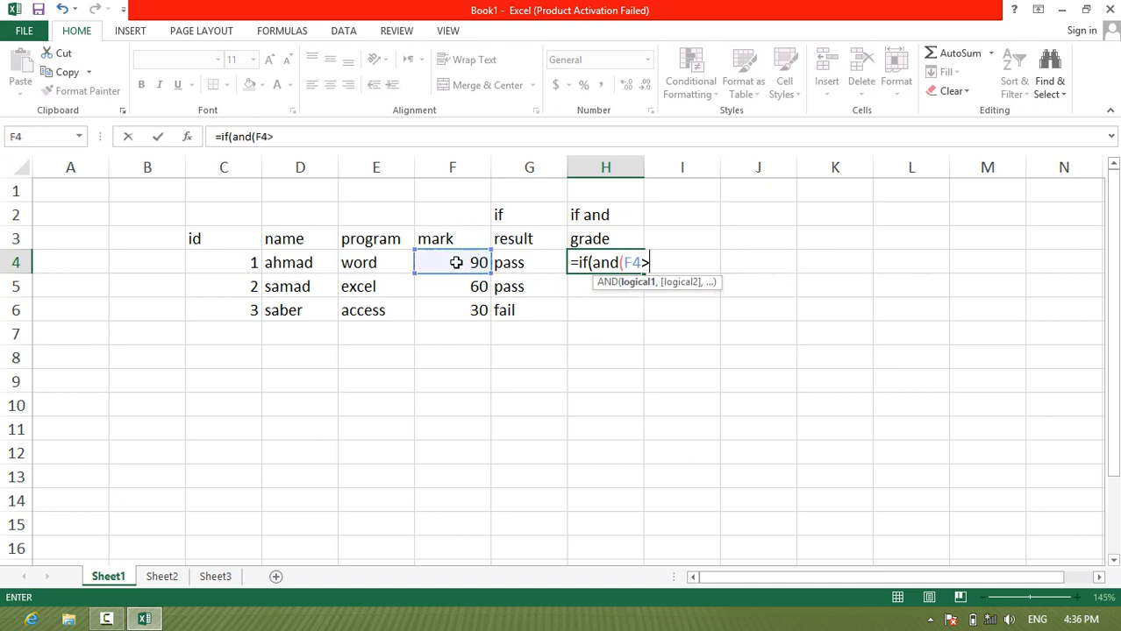
{"action": "type", "text": "0,"}
Step: Add F4<=49 as the second AND condition in H4 and close the AND function
{"action": "left_click", "coordinate": [456, 262]}
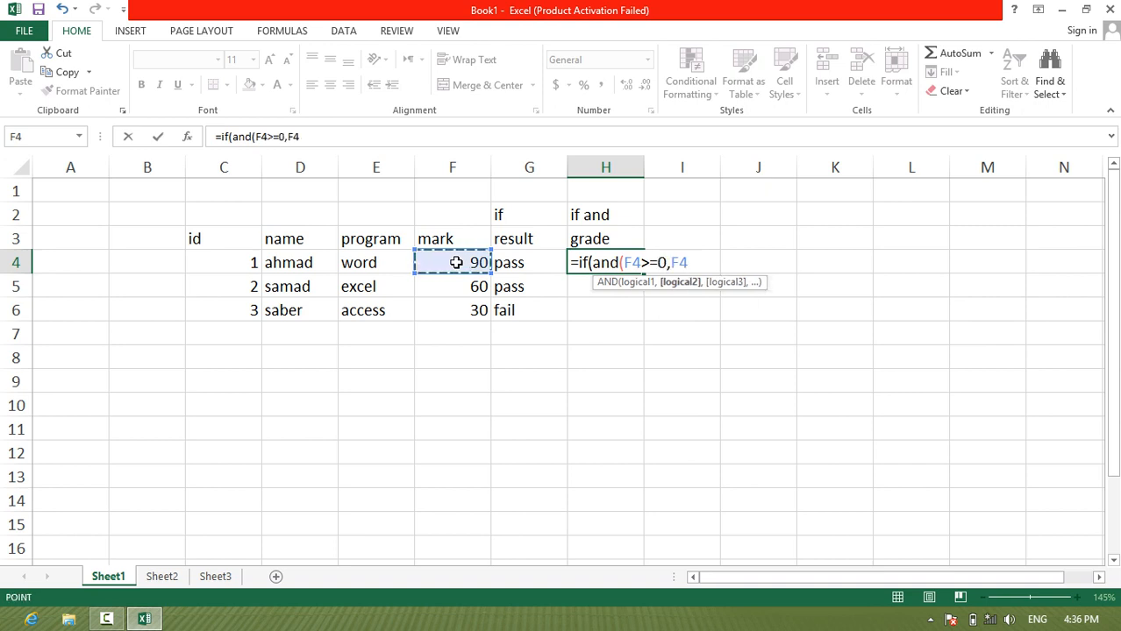
{"action": "type", "text": "<="}
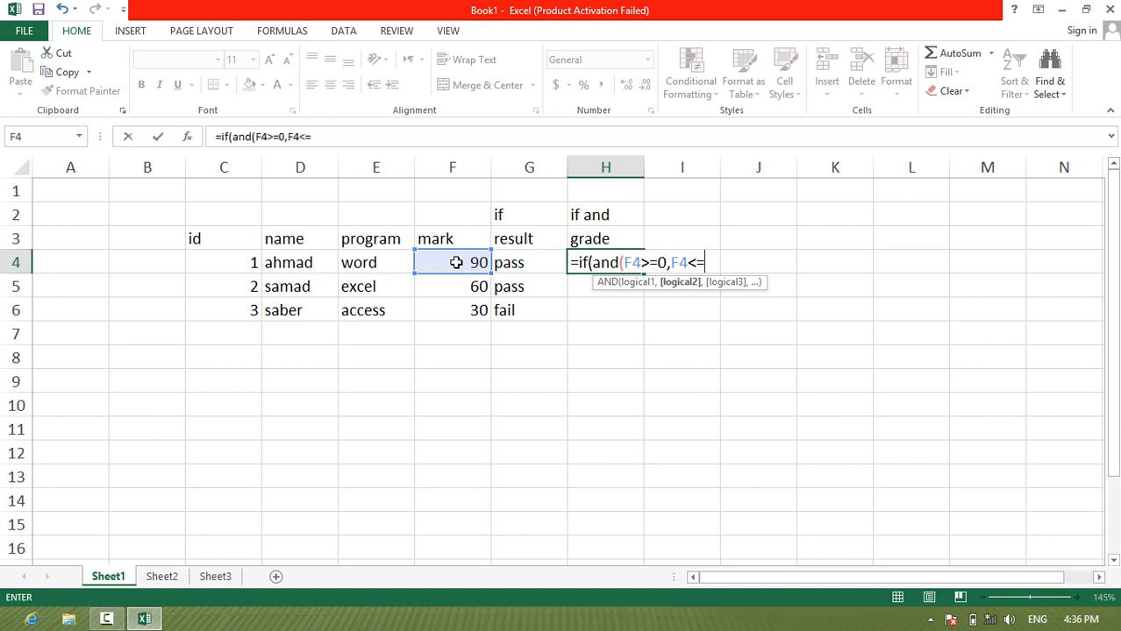
{"action": "type", "text": "49)"}
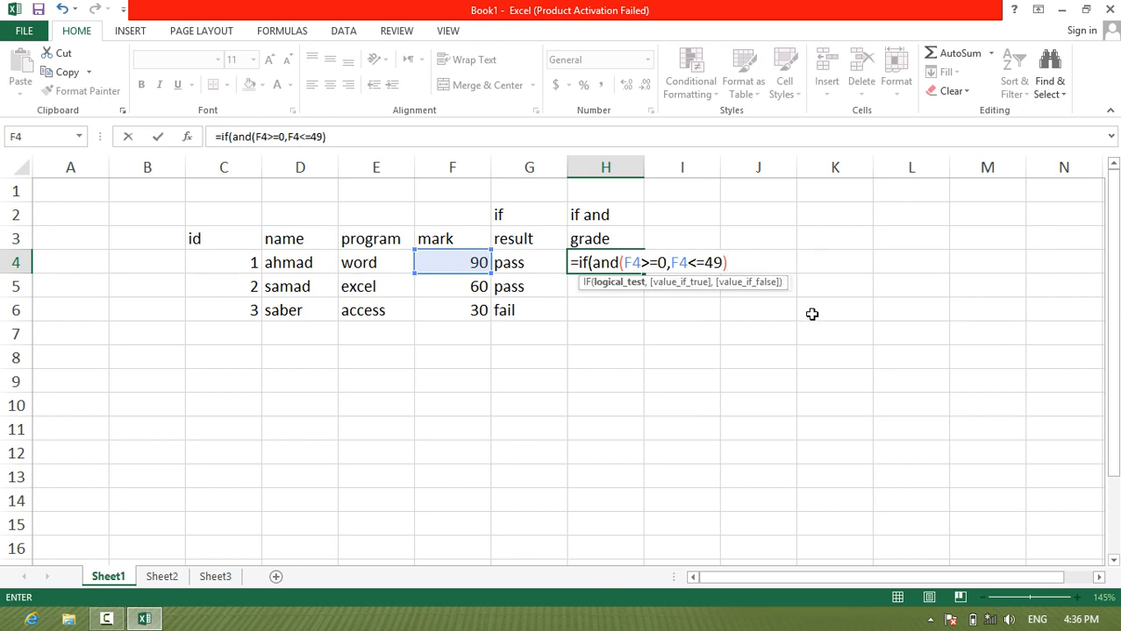
{"action": "type", "text": ","}
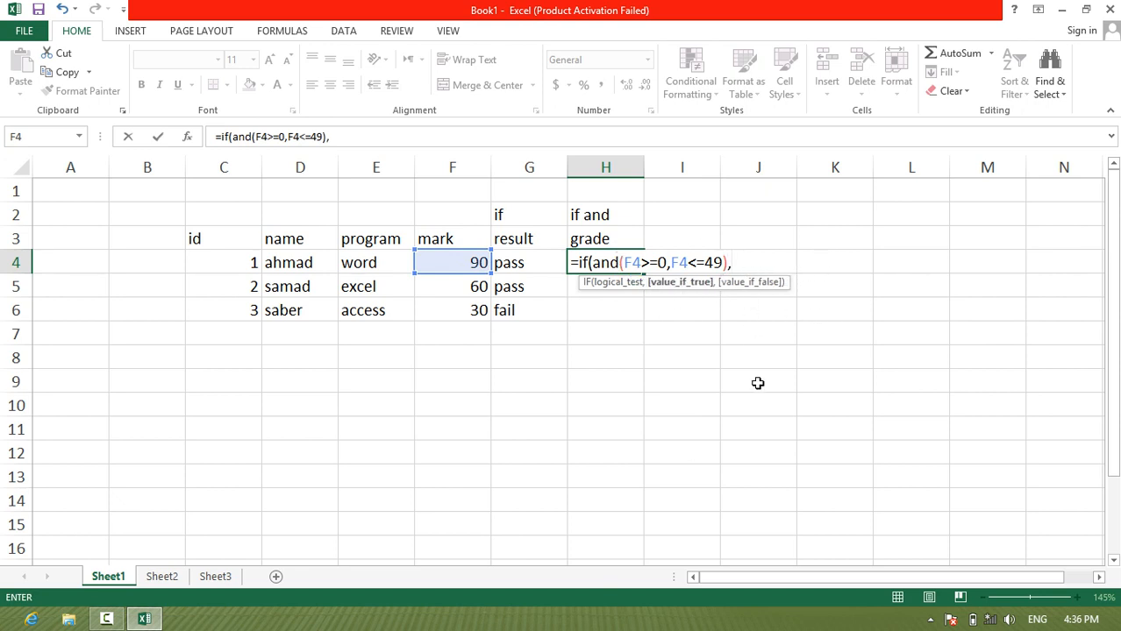
{"action": "type", "text": "\"Fail\","}
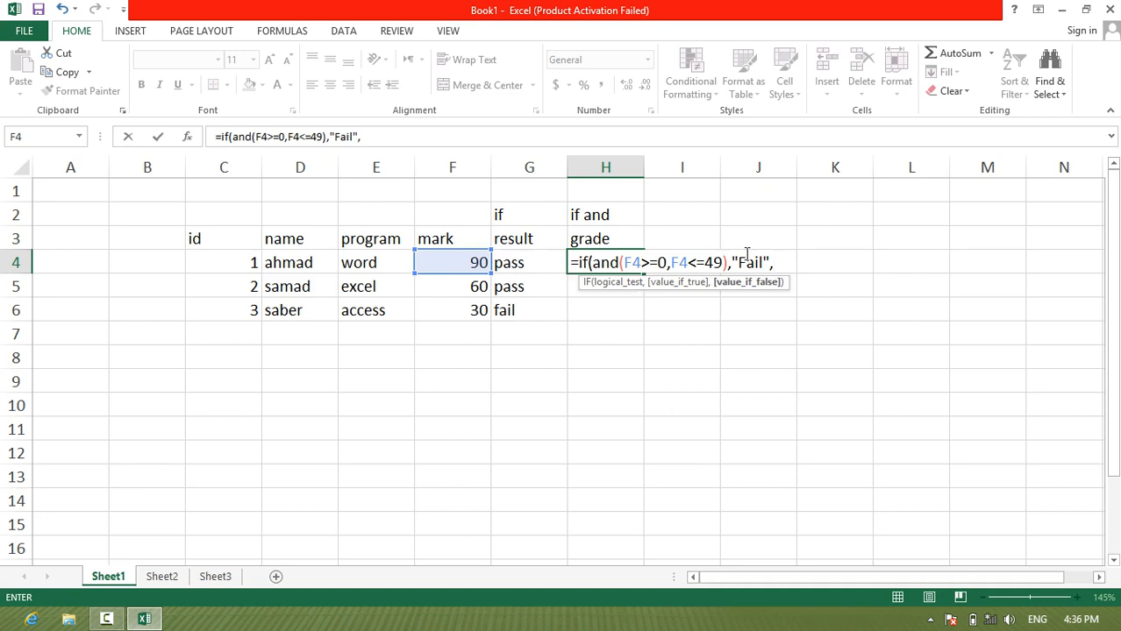
{"action": "type", "text": "if("}
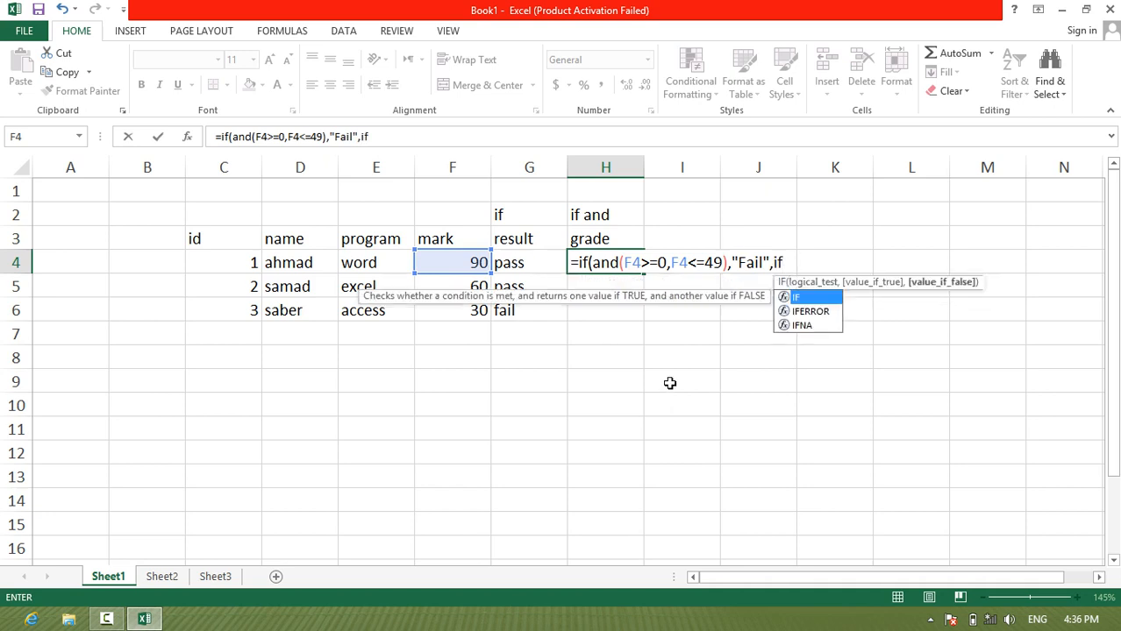
{"action": "type", "text": "and"}
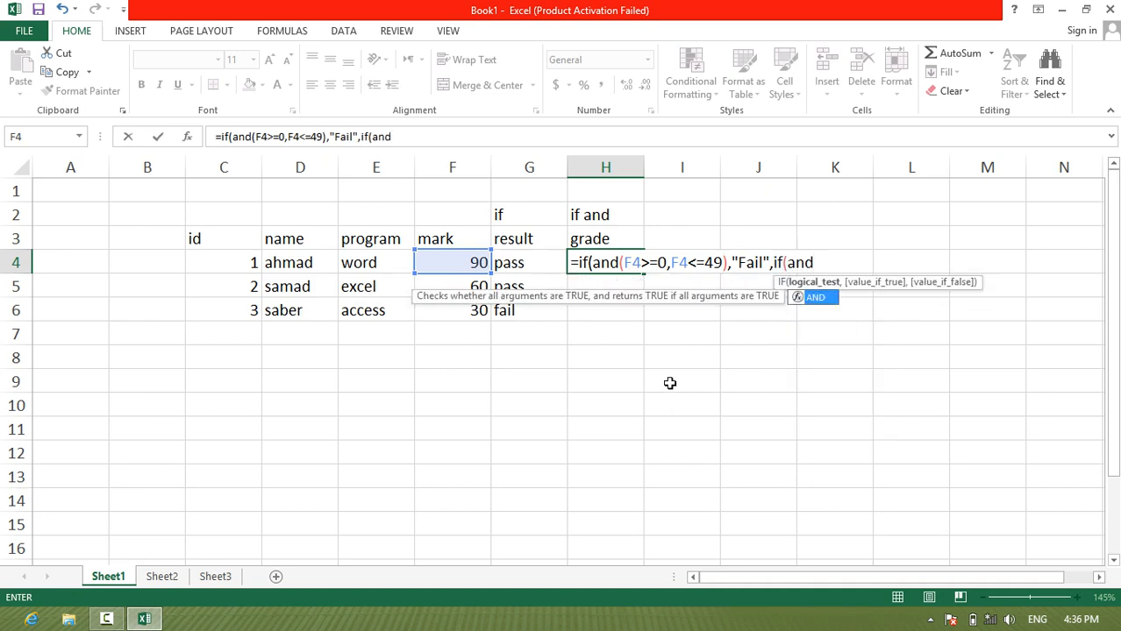
{"action": "type", "text": "("}
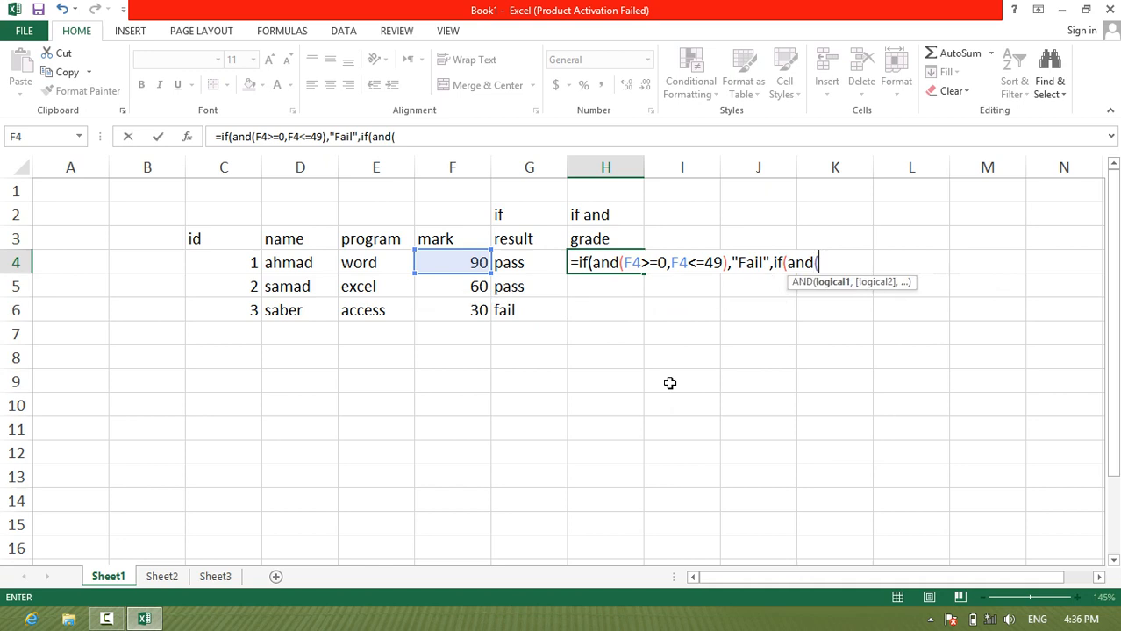
Step: Nest a second IF with AND as the false value in H4, with F4>=50 as its first condition
{"action": "left_click", "coordinate": [440, 264]}
{"action": "type", "text": ">"}
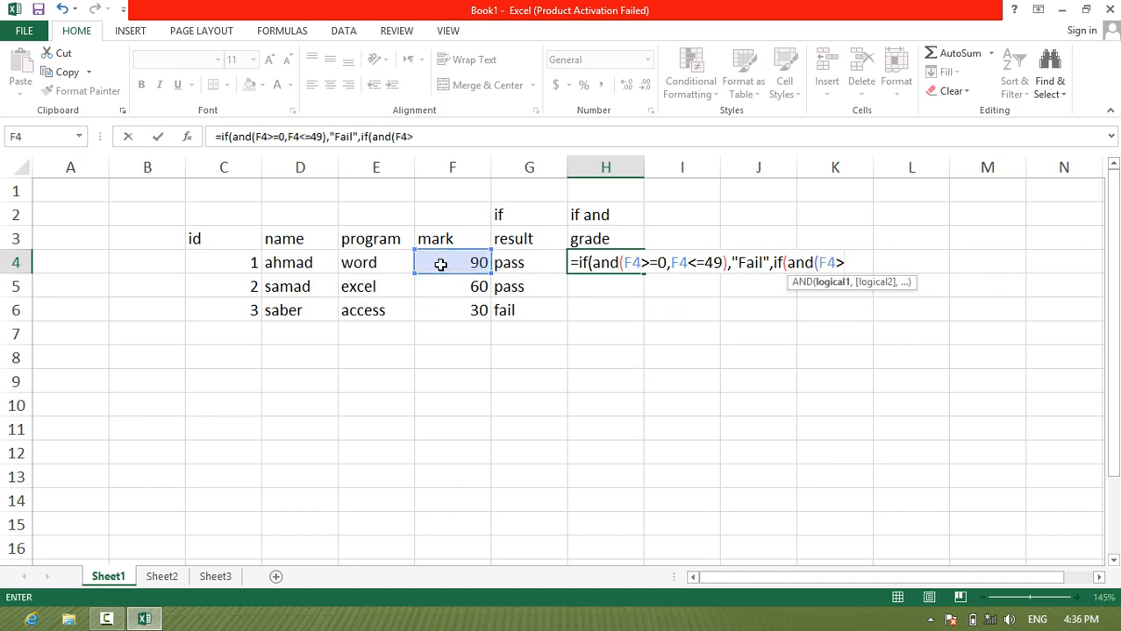
{"action": "type", "text": "=50,"}
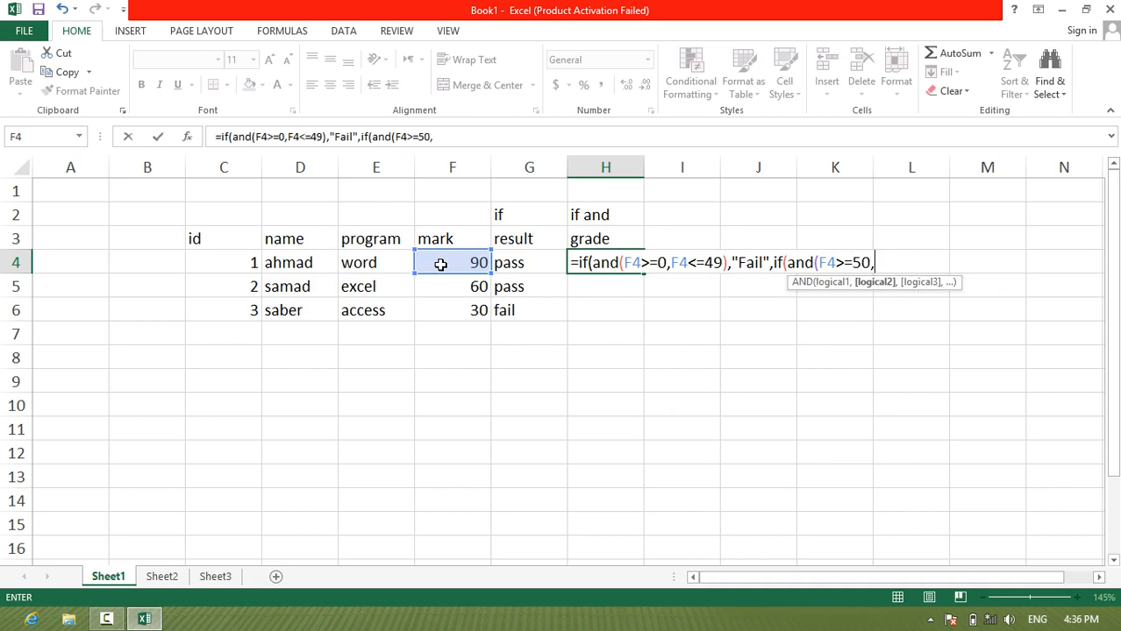
Step: Add F4<=69 as the second condition of the nested AND in H4
{"action": "left_click", "coordinate": [440, 264]}
{"action": "type", "text": "<="}
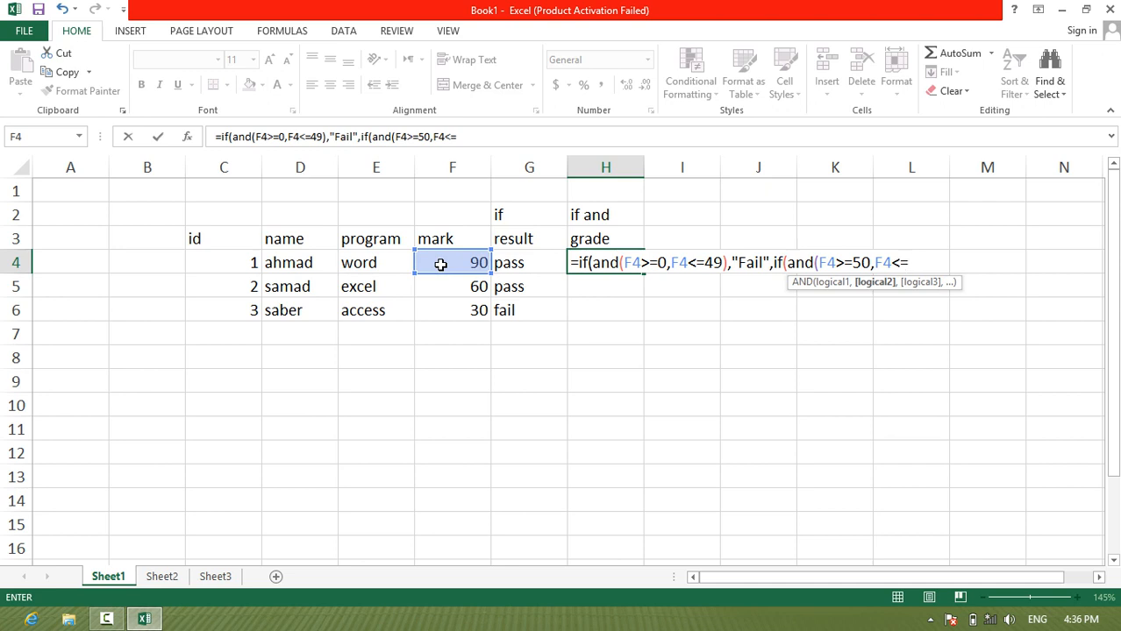
{"action": "type", "text": "69),\"C\""}
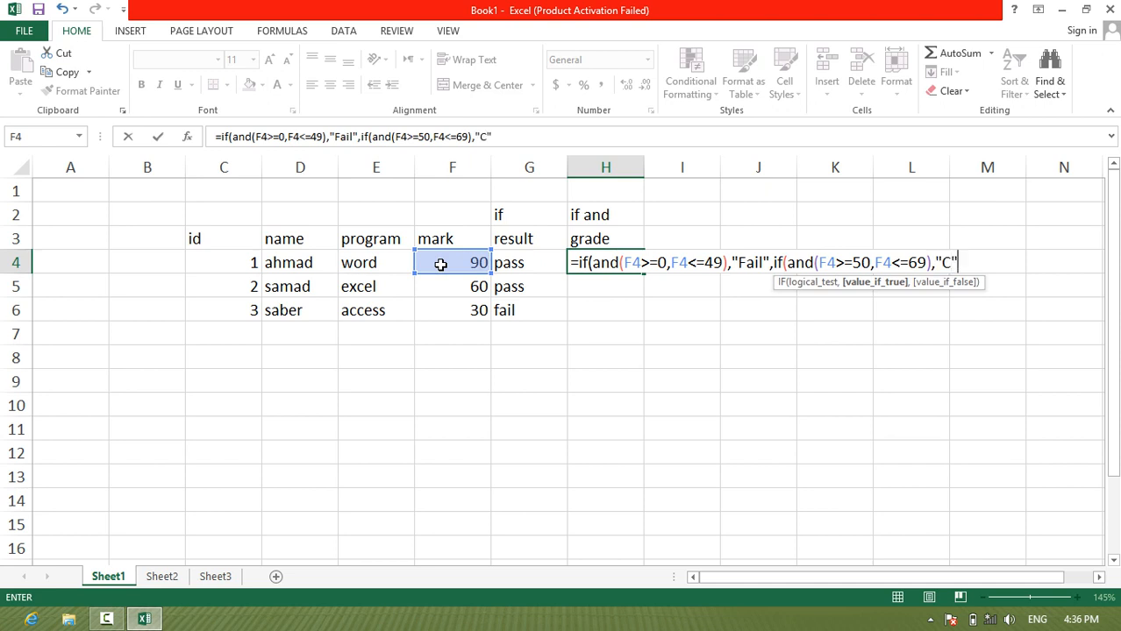
{"action": "type", "text": ",if"}
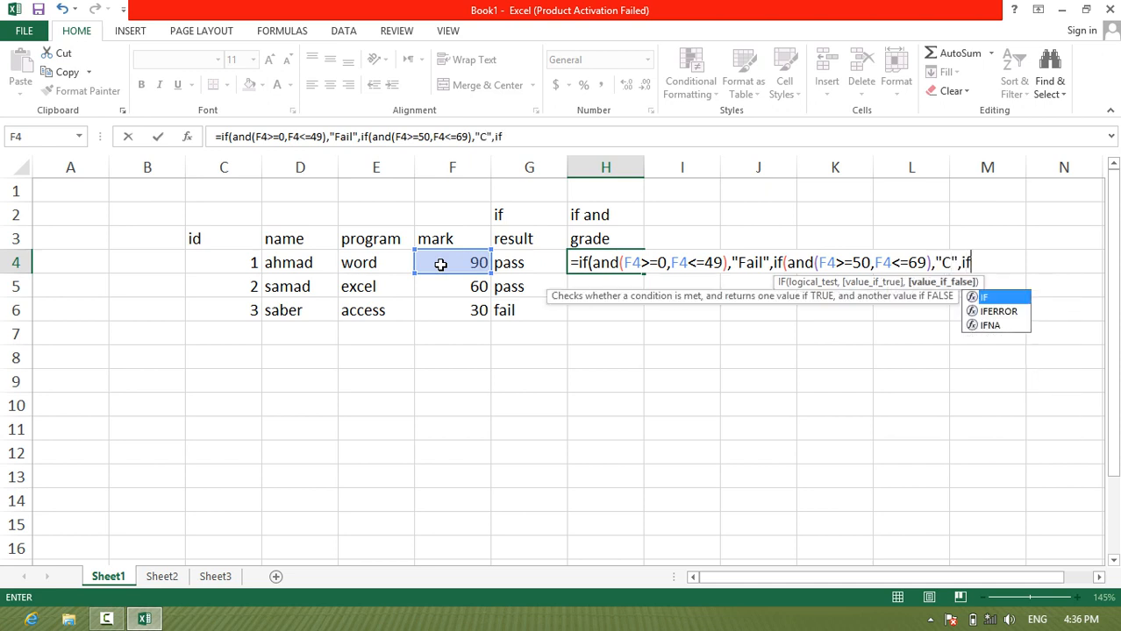
{"action": "type", "text": "(and"}
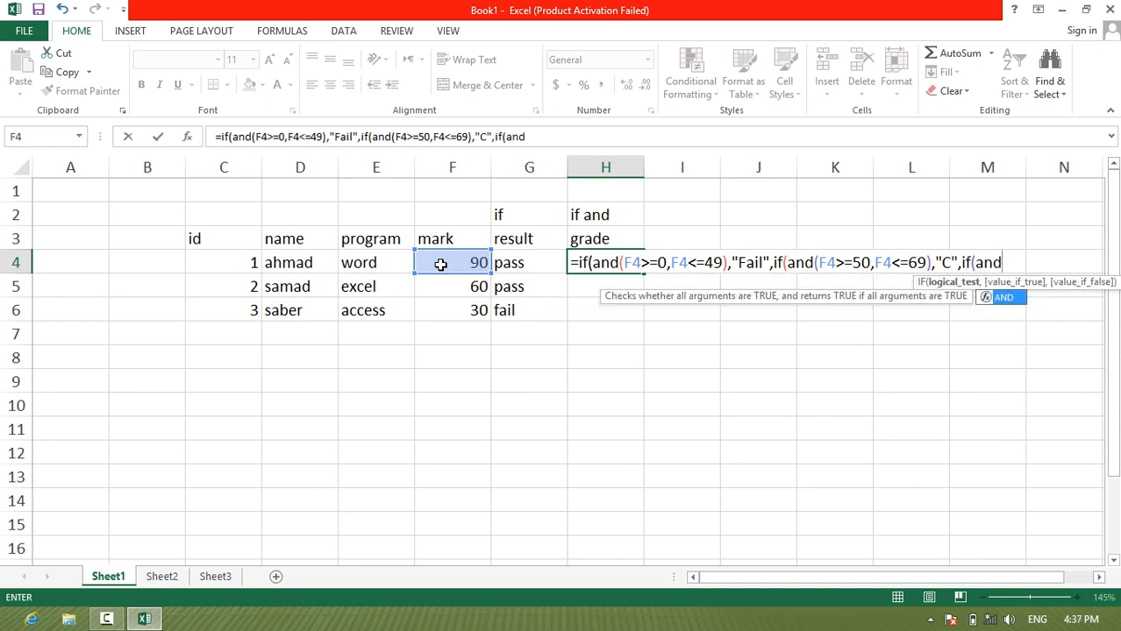
{"action": "type", "text": "("}
Step: Return "C" for the 50 to 69 test in H4 and nest a third IF with AND, starting with F4>=70
{"action": "left_click", "coordinate": [440, 264]}
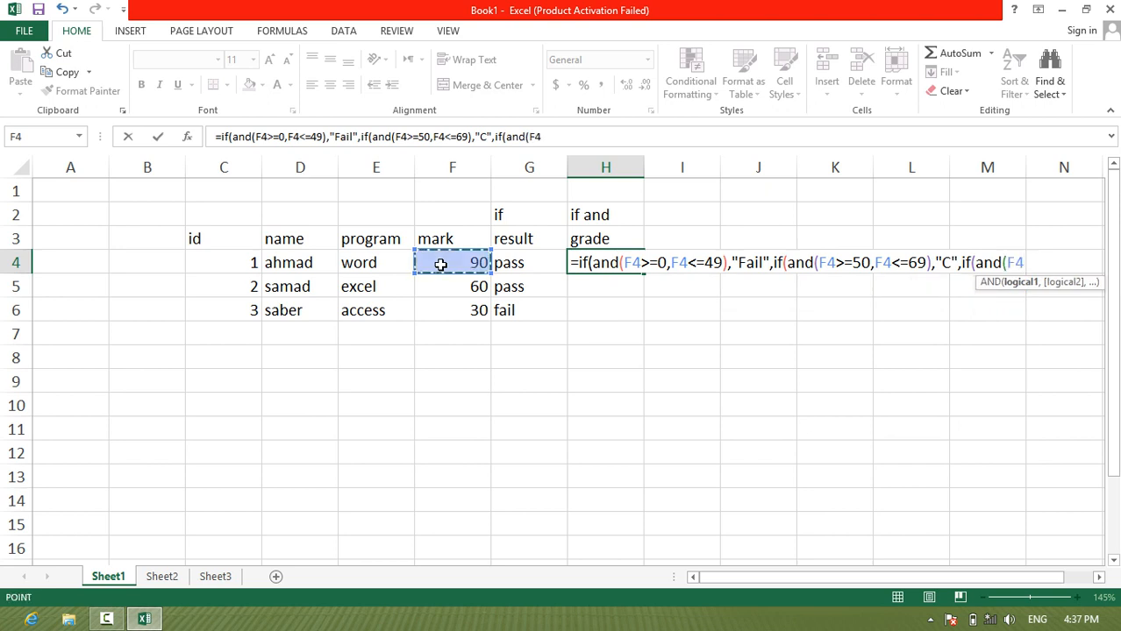
{"action": "type", "text": ">="}
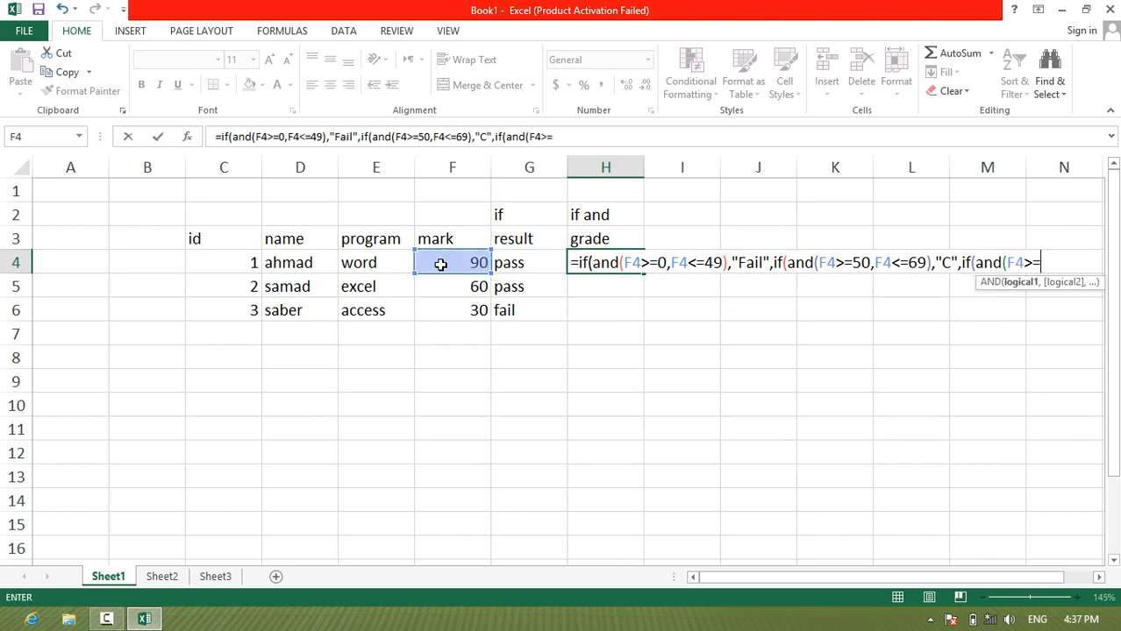
{"action": "type", "text": "70,"}
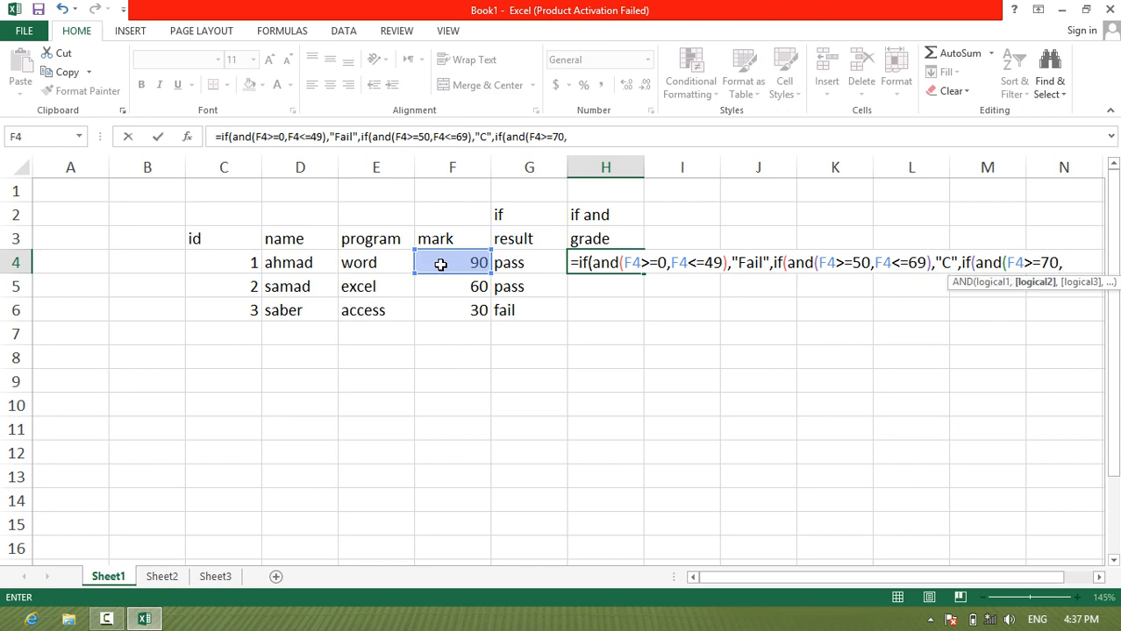
Step: Add F4<=89 as the second condition of the third AND in H4 and set its true value to "B"
{"action": "left_click", "coordinate": [440, 264]}
{"action": "type", "text": "<=89"}
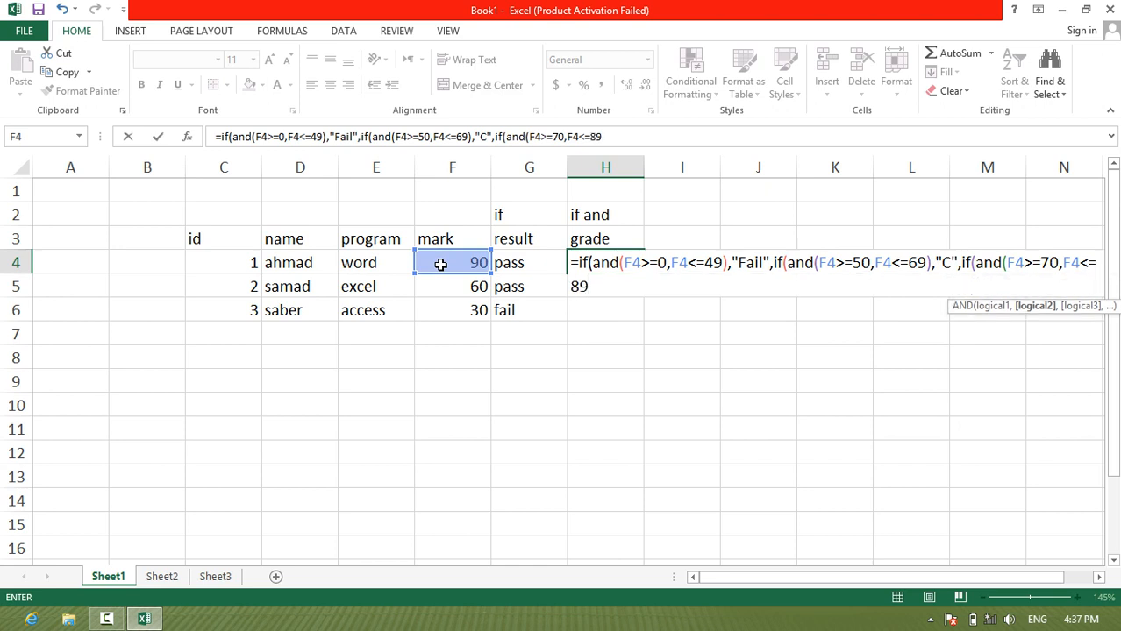
{"action": "type", "text": "),\""}
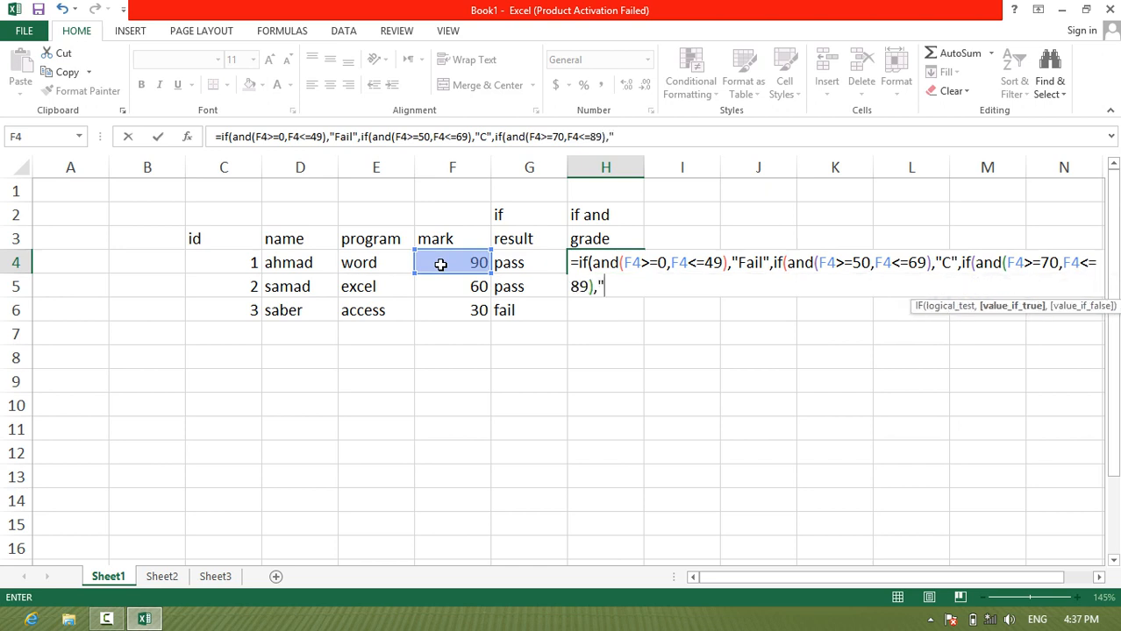
{"action": "type", "text": "B\",if"}
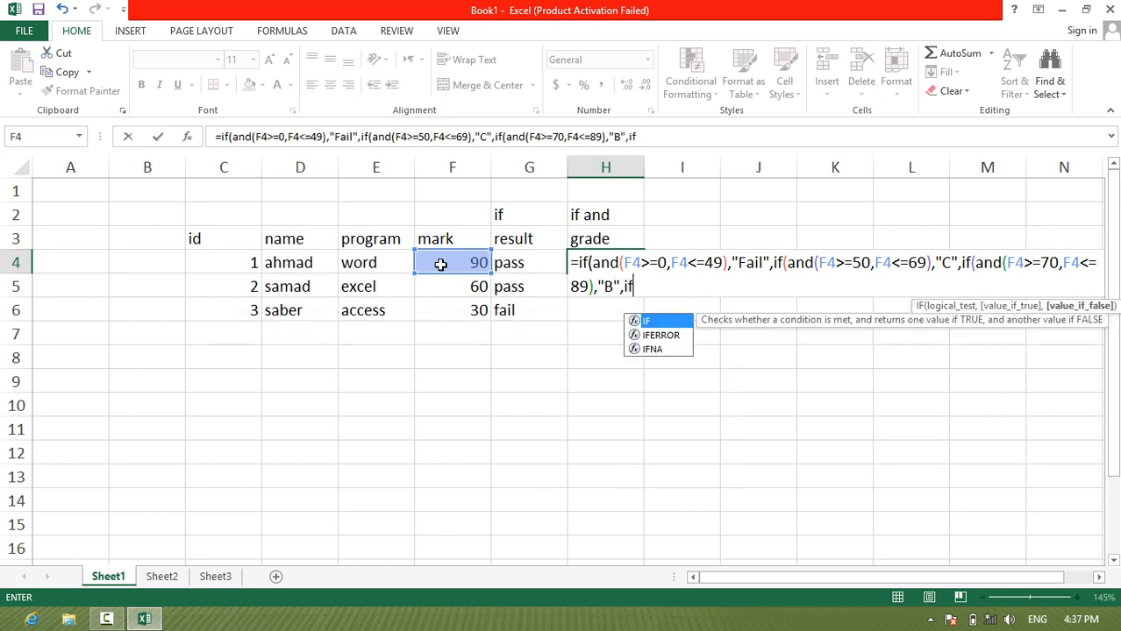
{"action": "type", "text": "(and"}
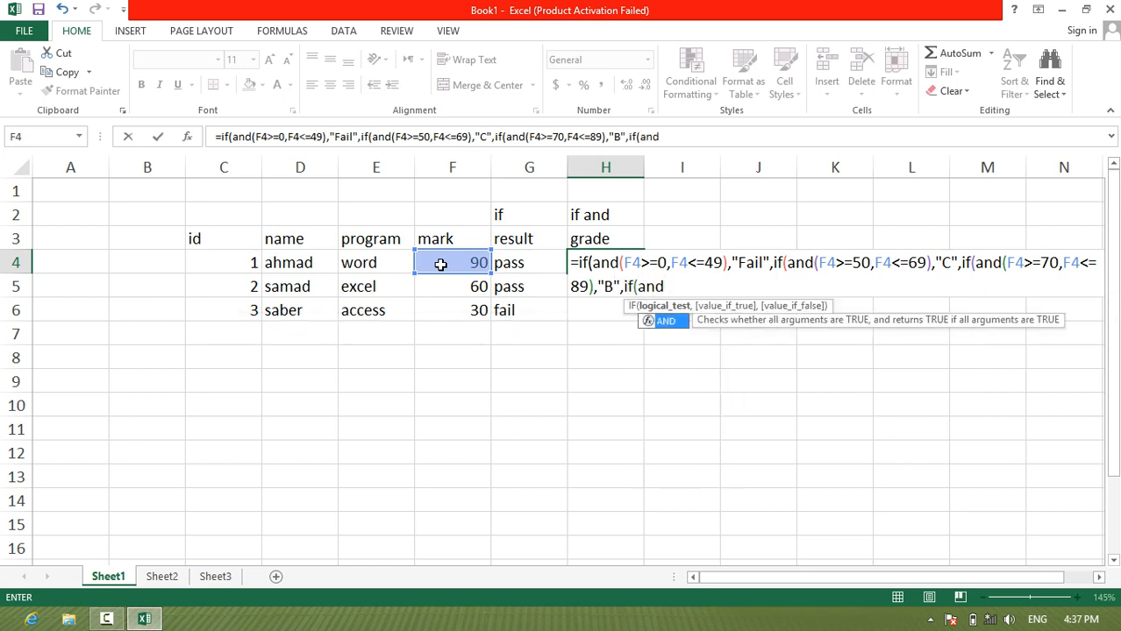
{"action": "type", "text": "("}
Step: Nest a fourth IF with AND as the next false value in H4, with F4>=90 as its first condition
{"action": "left_click", "coordinate": [440, 264]}
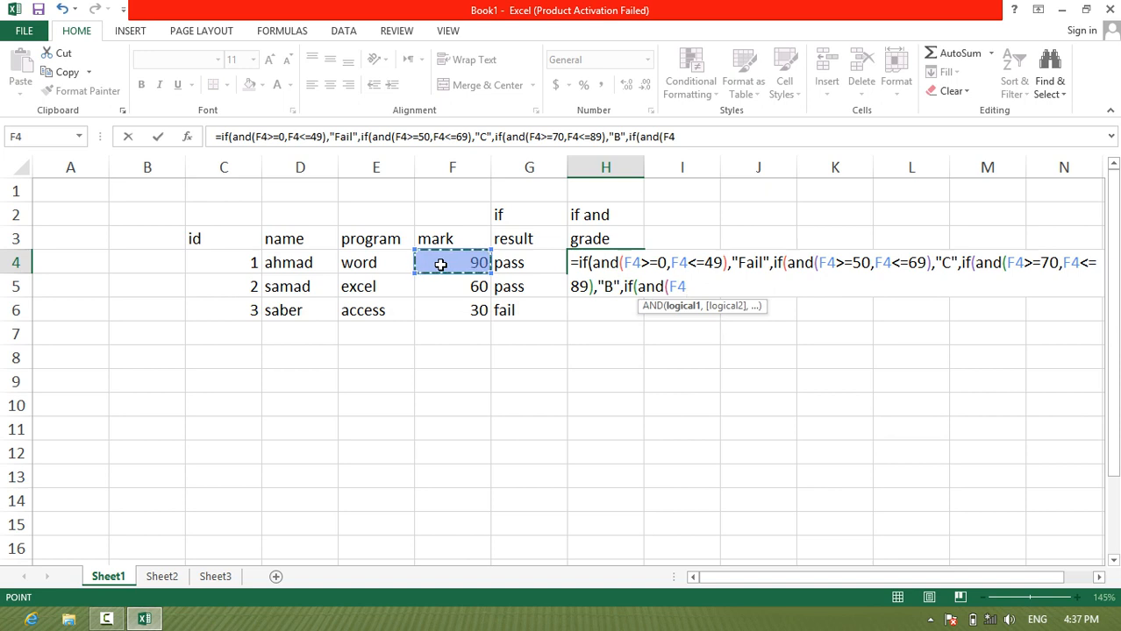
{"action": "type", "text": ">="}
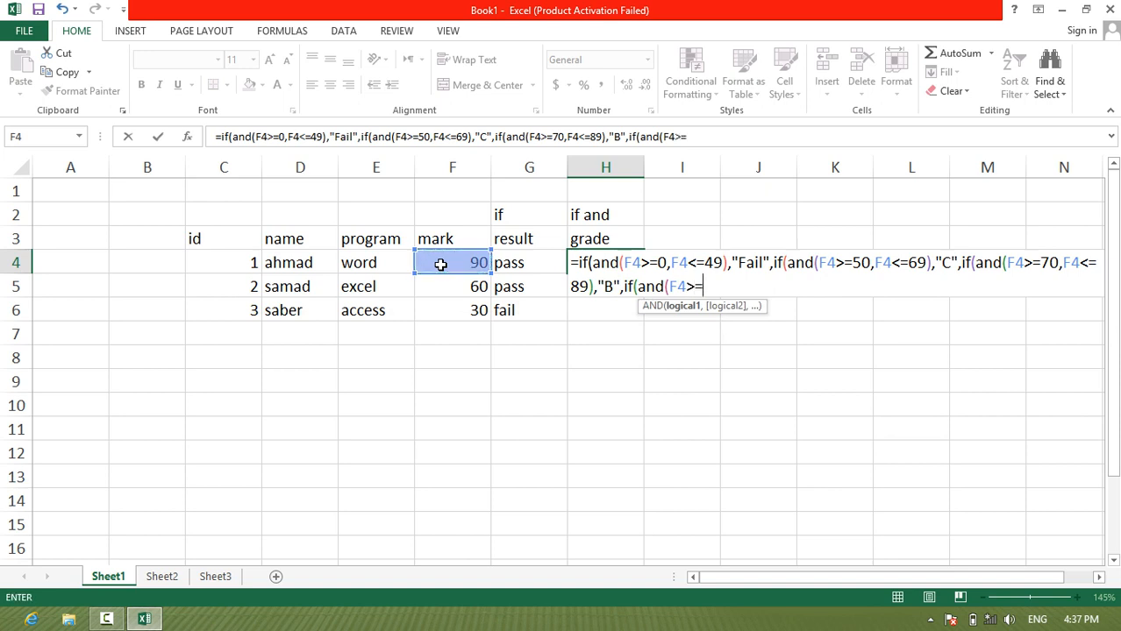
{"action": "type", "text": "90,"}
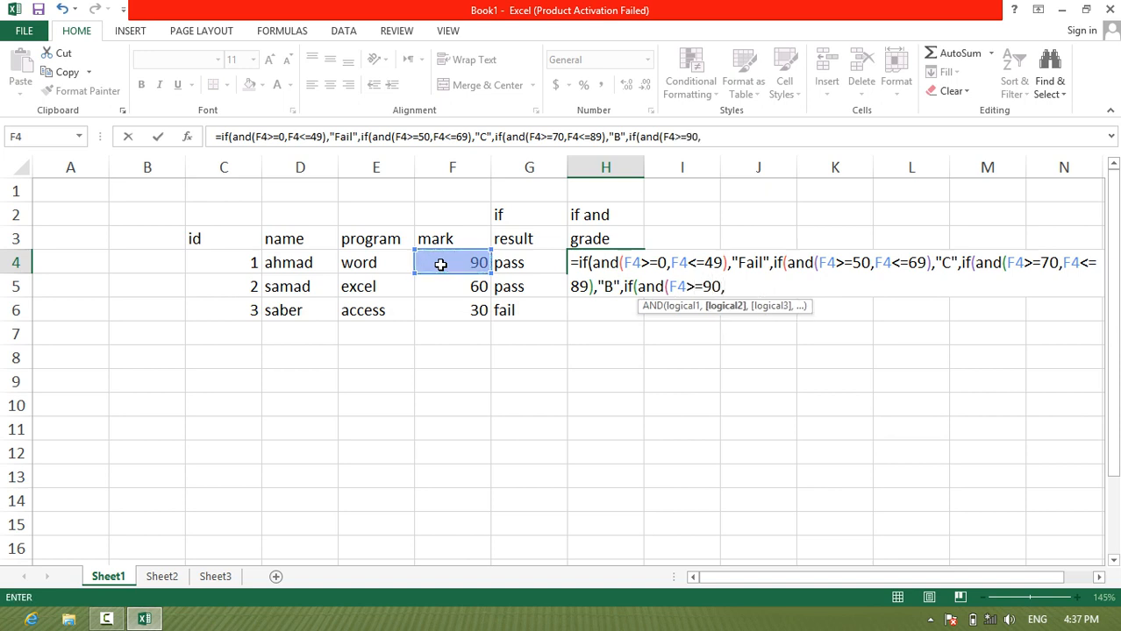
Step: Add F4<=100 as the second condition of the fourth AND in H4 and set its true value to "A"
{"action": "left_click", "coordinate": [440, 264]}
{"action": "type", "text": "<=100"}
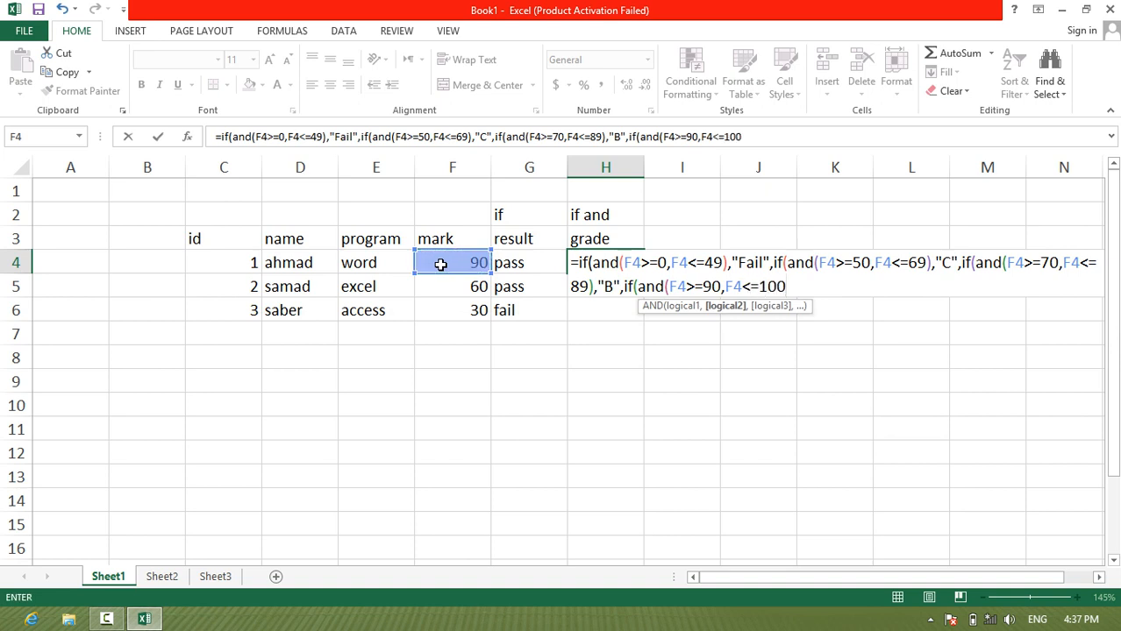
{"action": "type", "text": ")"}
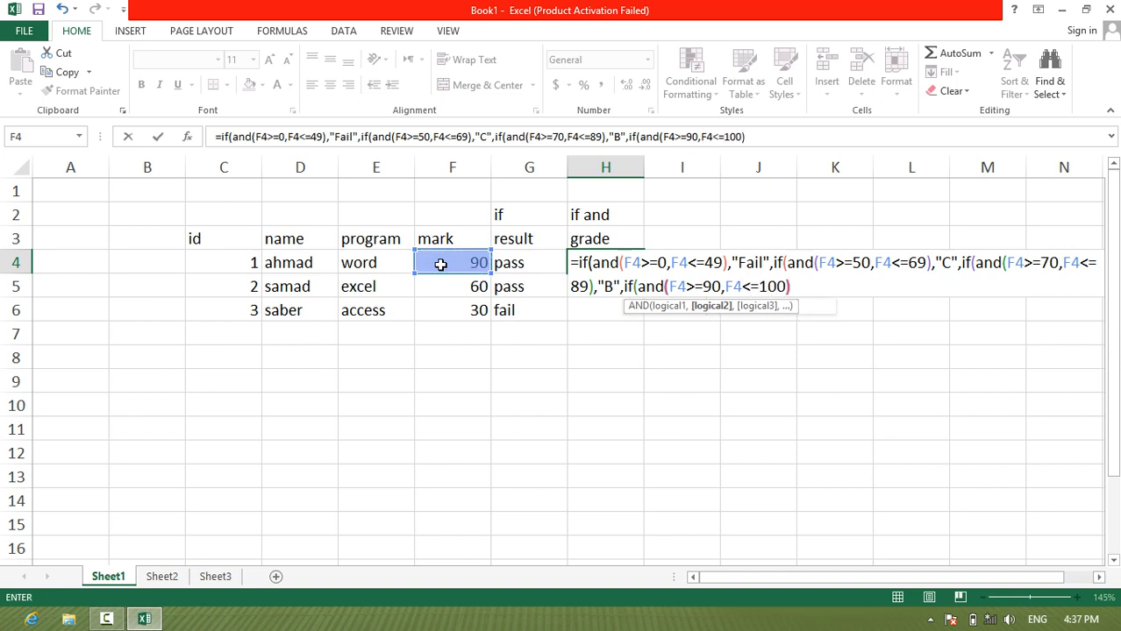
{"action": "type", "text": ",\"A"}
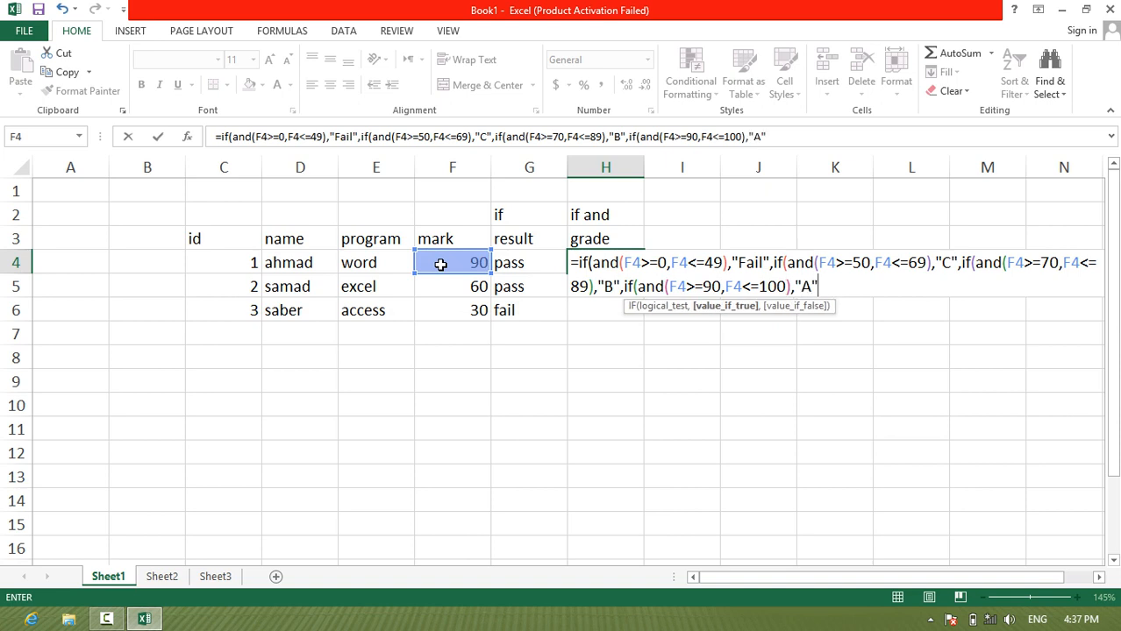
{"action": "type", "text": "\")))"}
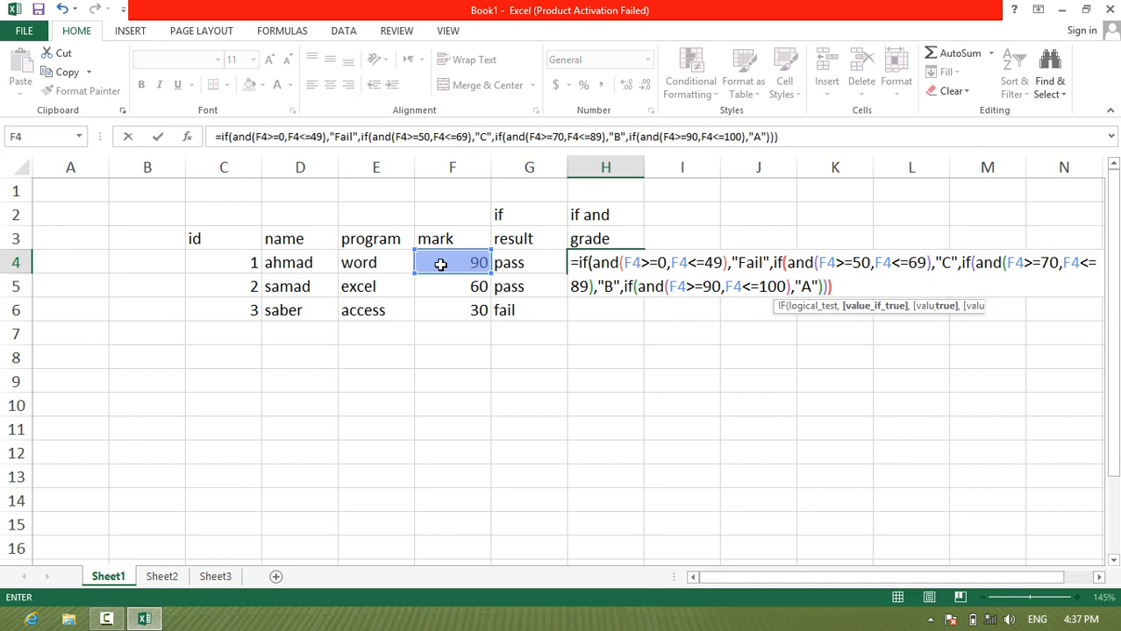
{"action": "type", "text": ")"}
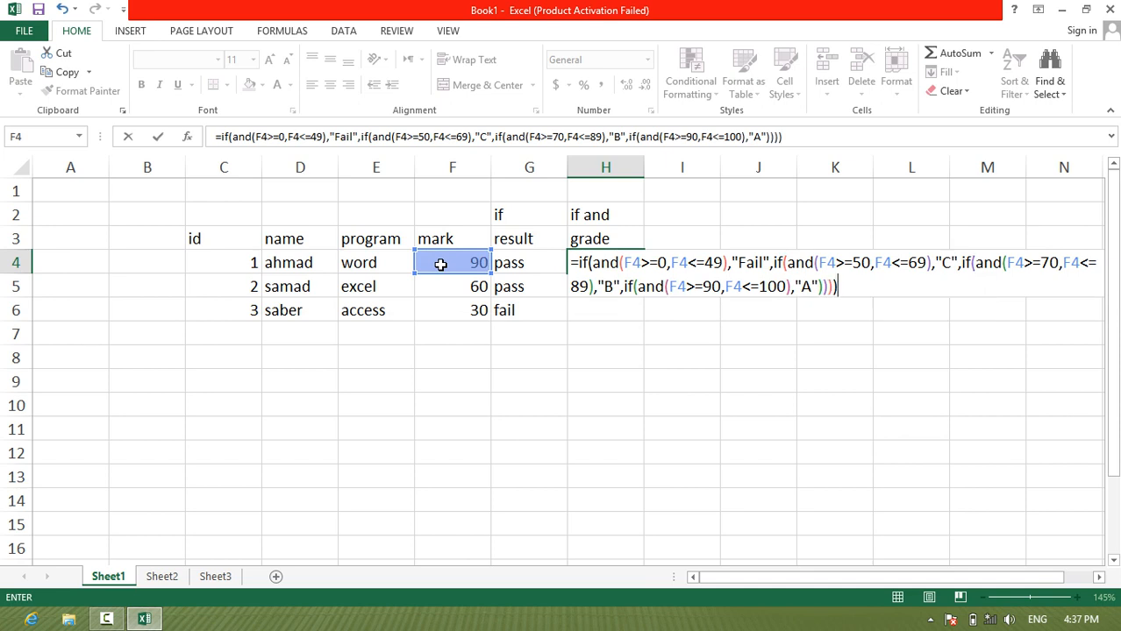
Step: Close all four nested IF functions and enter the grade formula in H4
{"action": "key", "text": "Return"}
Step: Fill the grade formula from H4 down through H6
{"action": "left_click", "coordinate": [654, 266]}
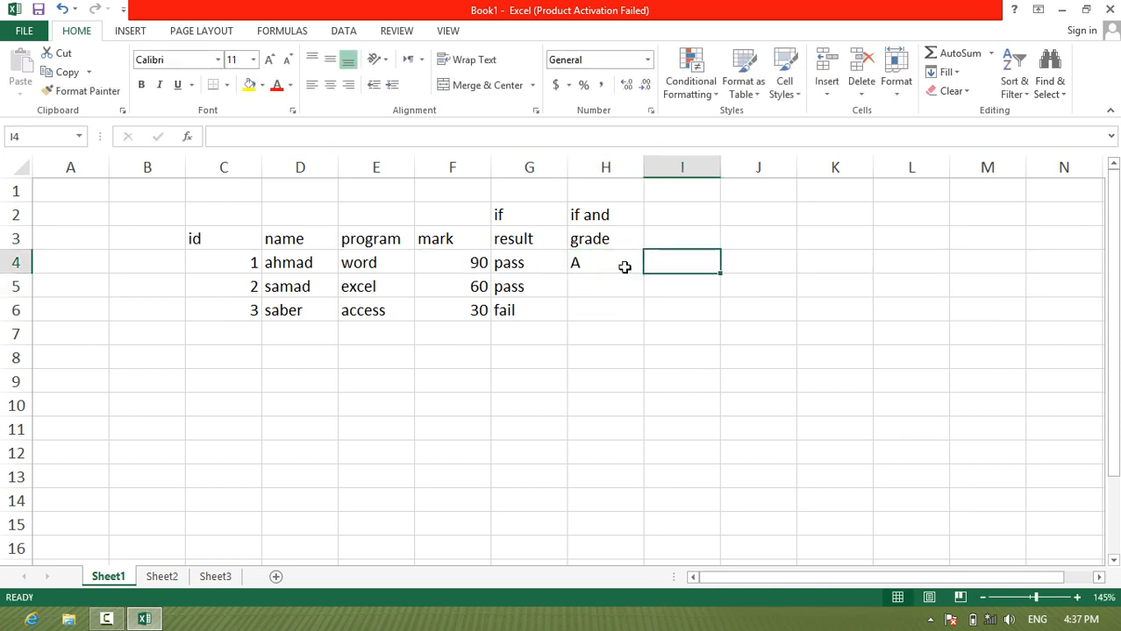
{"action": "left_click", "coordinate": [623, 264]}
{"action": "left_click_drag", "start_coordinate": [644, 273], "coordinate": [645, 317]}
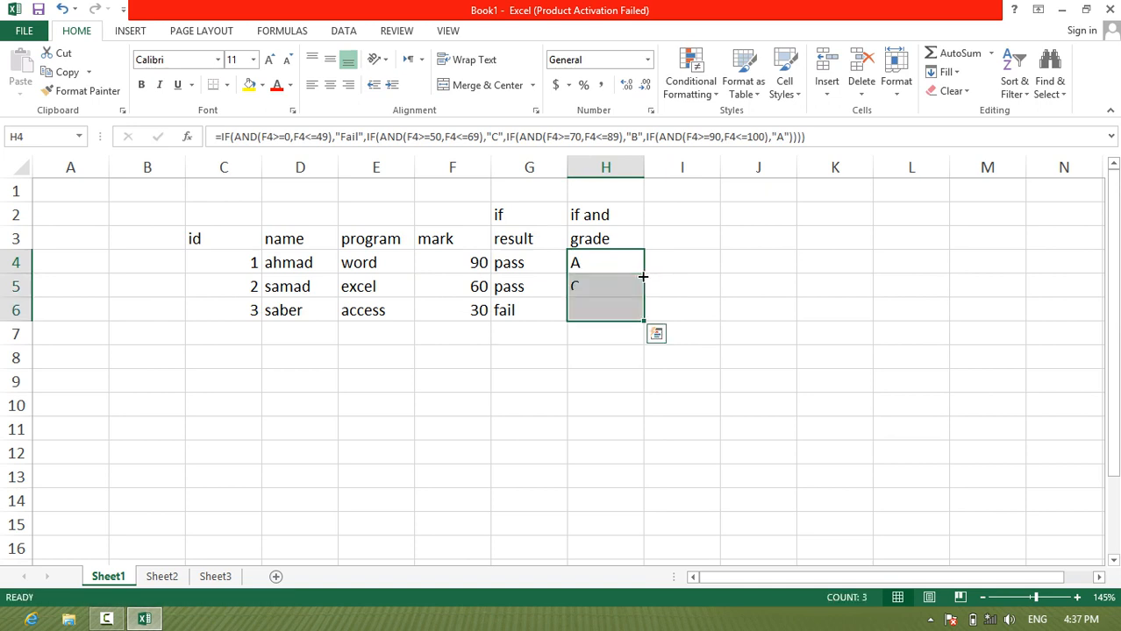
Step: Change the mark in F5 to 80 to test the grade formula
{"action": "left_click", "coordinate": [458, 296]}
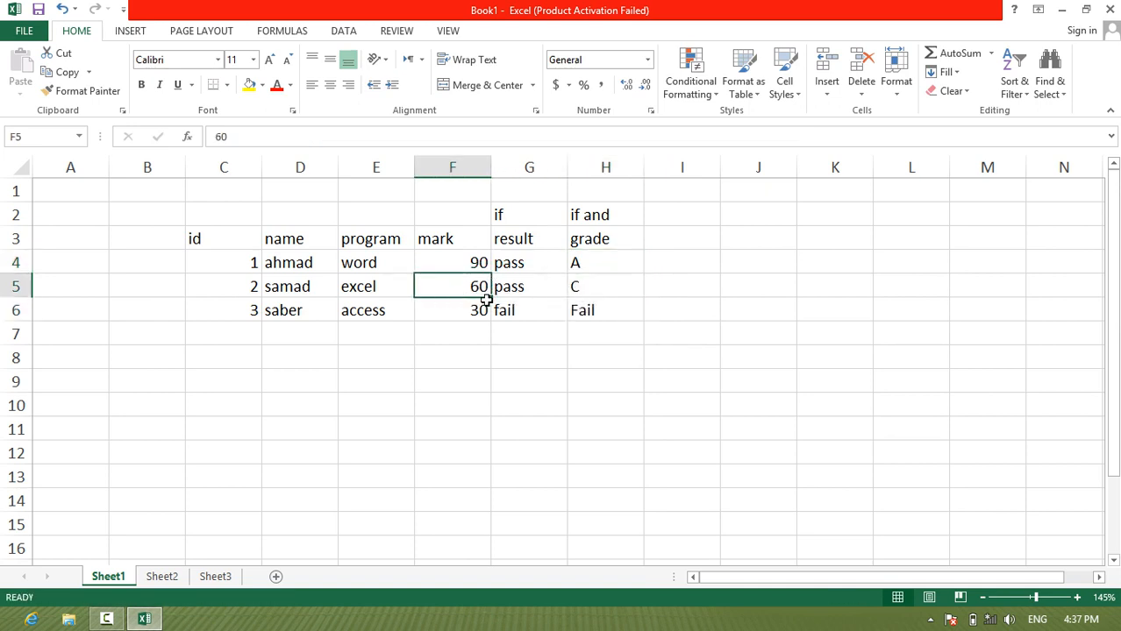
{"action": "type", "text": "80"}
{"action": "key", "text": "Return"}
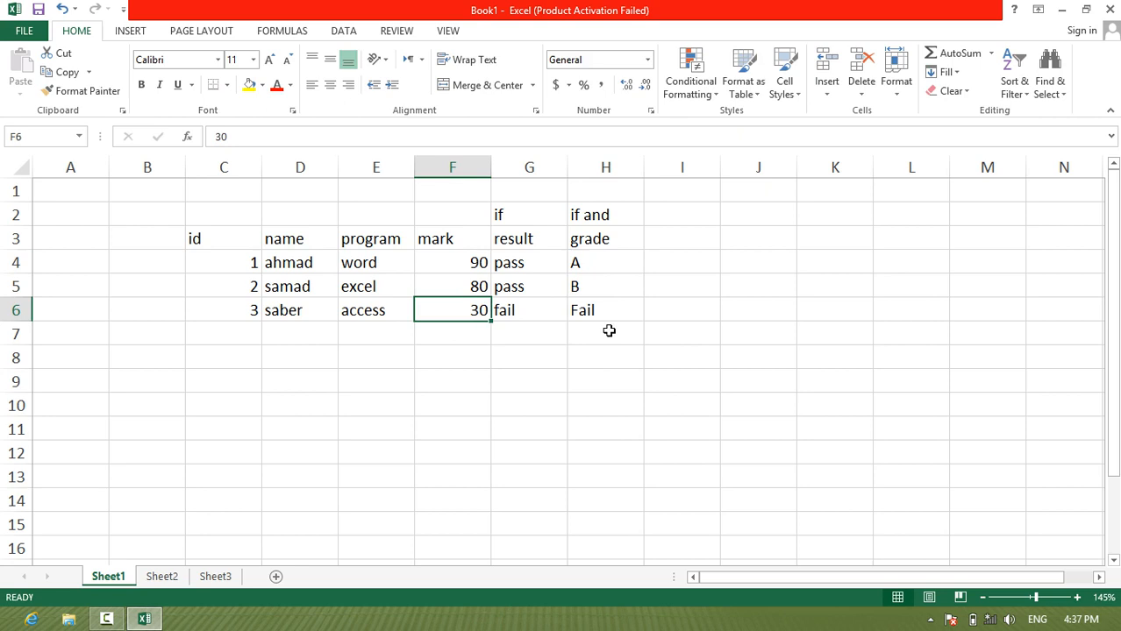
Step: Review the nested IF and AND formula in H4 in edit mode, then leave it as is
{"action": "double_click", "coordinate": [585, 262]}
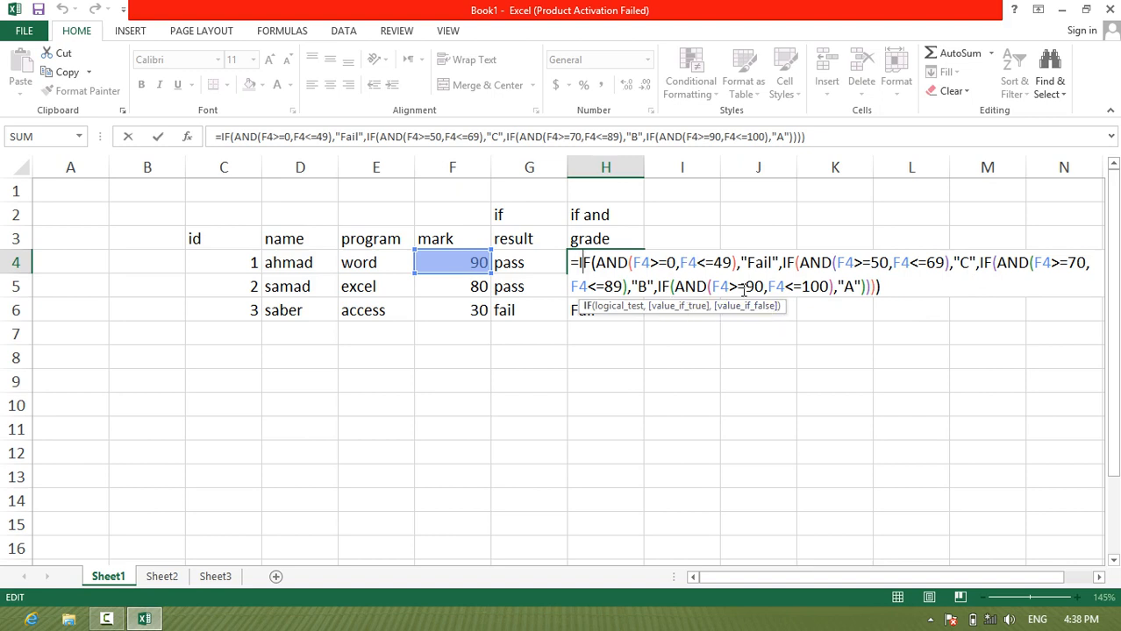
{"action": "left_click", "coordinate": [885, 286]}
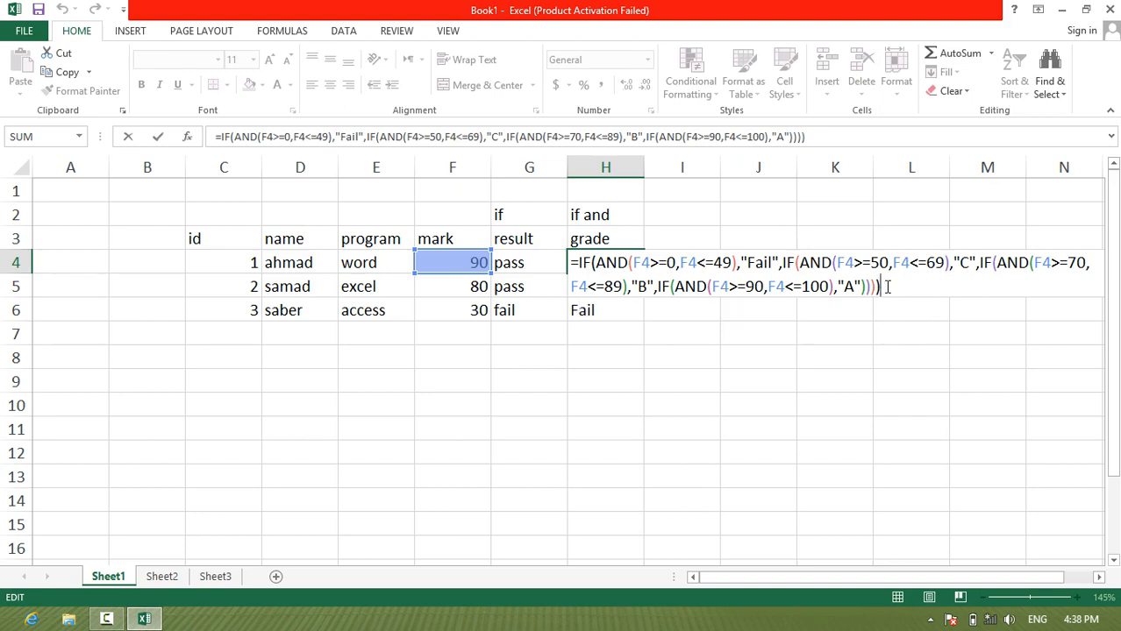
{"action": "key", "text": "Return"}
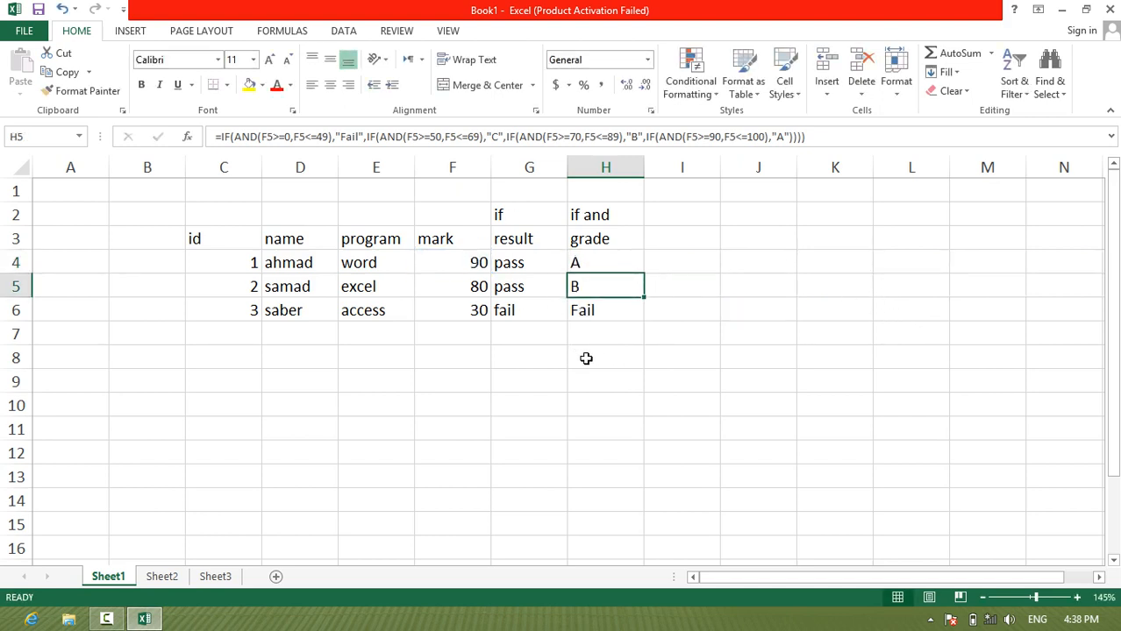
{"action": "left_click", "coordinate": [482, 341]}
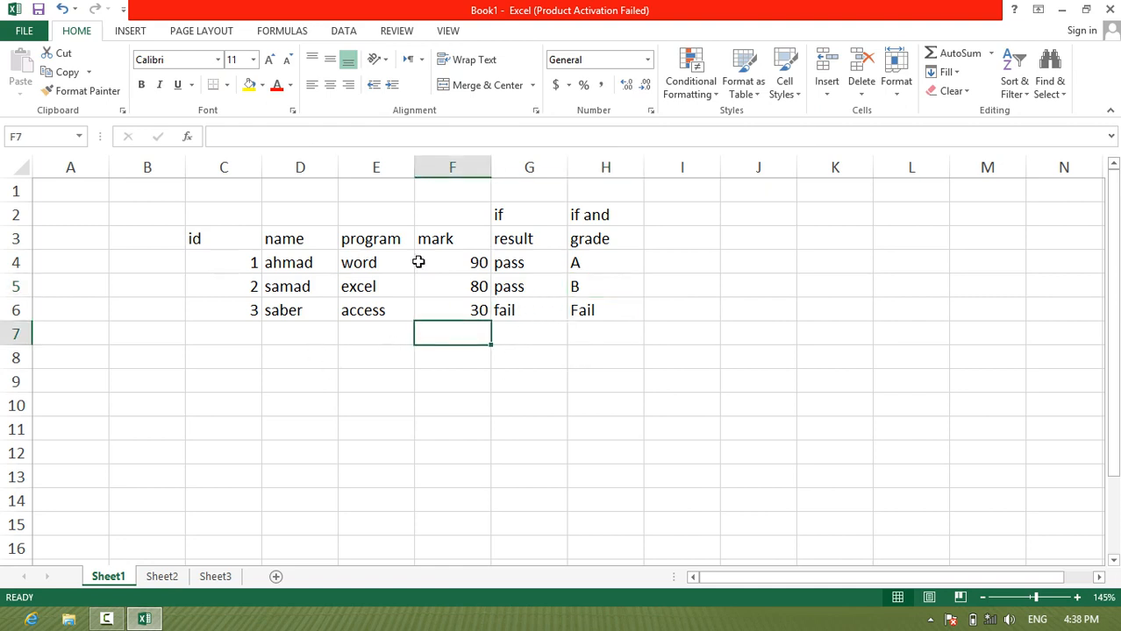